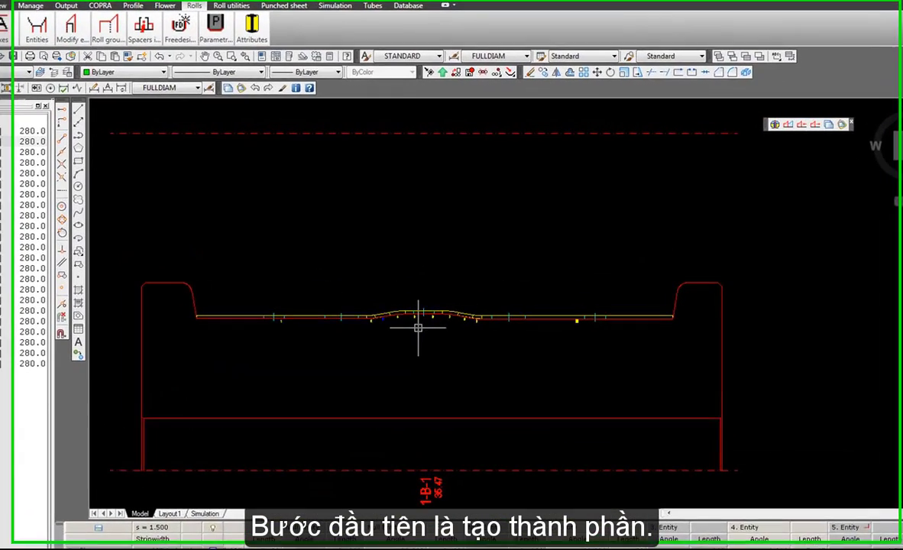
Create top-roller entities for the current pass, from profile element 1 through element 10.
{"action": "left_click", "coordinate": [22, 36]}
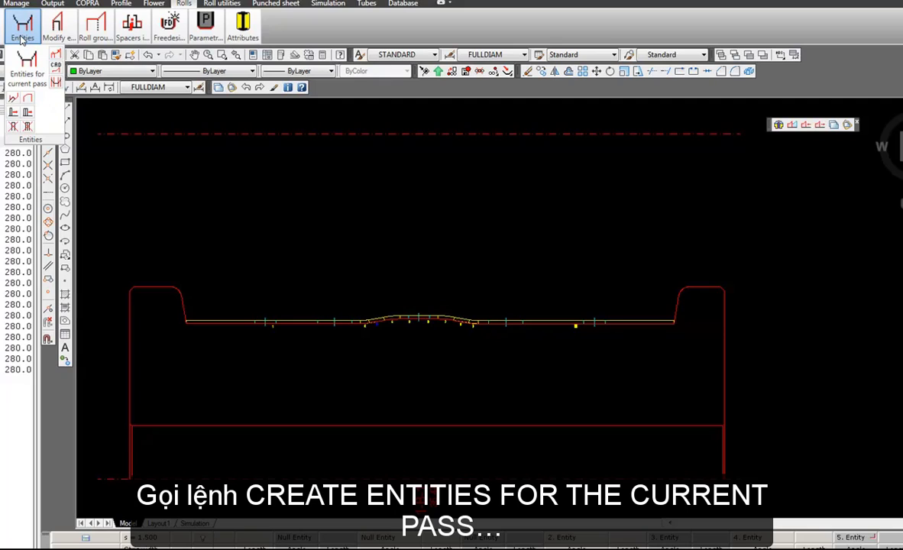
{"action": "left_click", "coordinate": [21, 74]}
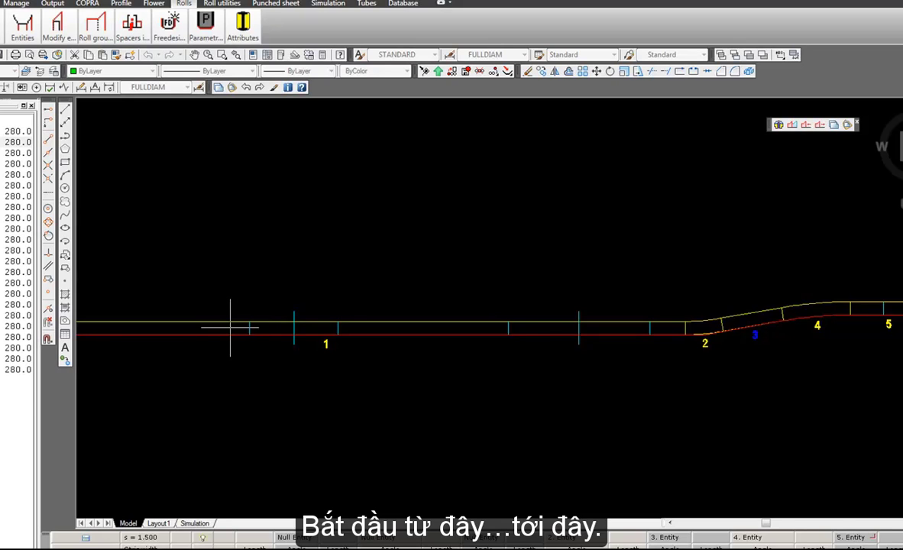
{"action": "scroll", "coordinate": [230, 327], "scroll_direction": "down", "scroll_amount": 3}
{"action": "scroll", "coordinate": [621, 329], "scroll_direction": "up", "scroll_amount": 3}
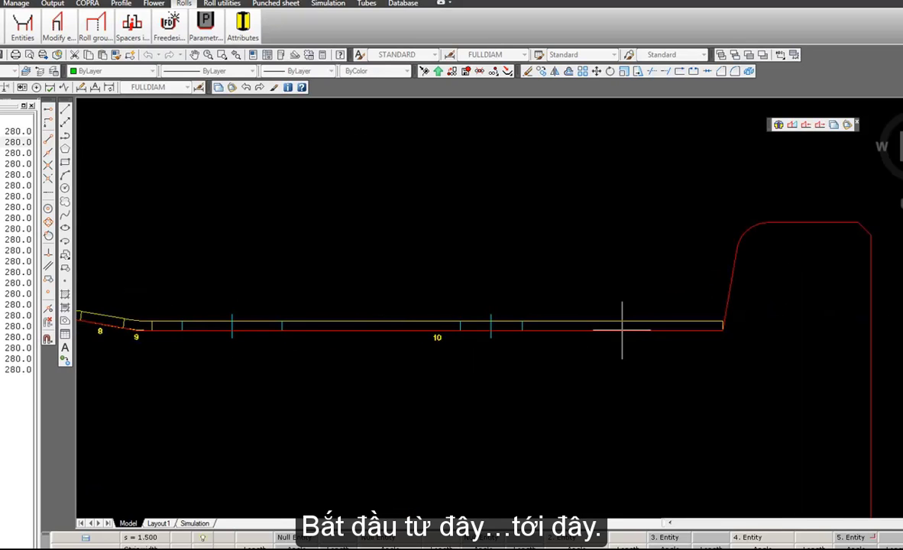
{"action": "left_click", "coordinate": [622, 328]}
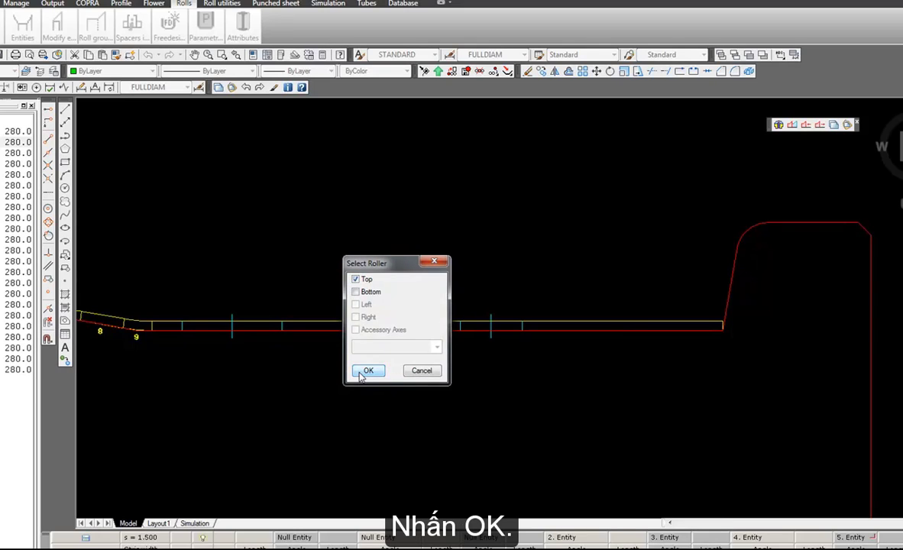
{"action": "left_click", "coordinate": [362, 373]}
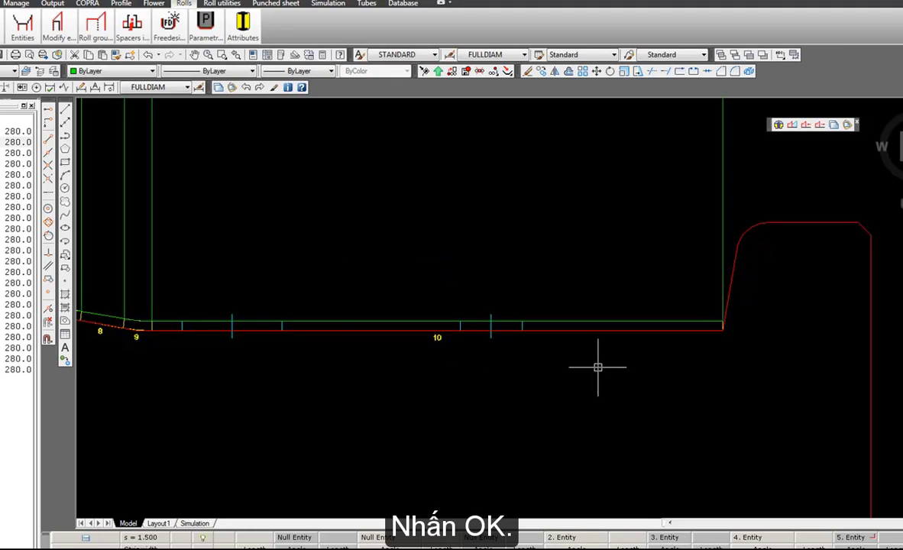
{"action": "middle_click_drag", "start_coordinate": [635, 326], "coordinate": [514, 303]}
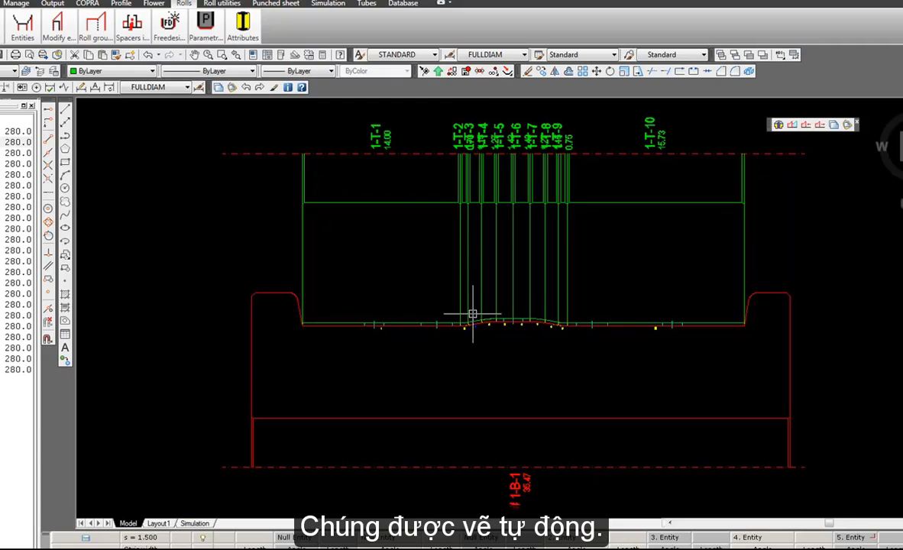
Delete the top roll's two radius entities over profile elements 4 and 7.
{"action": "scroll", "coordinate": [473, 306], "scroll_direction": "up", "scroll_amount": 5}
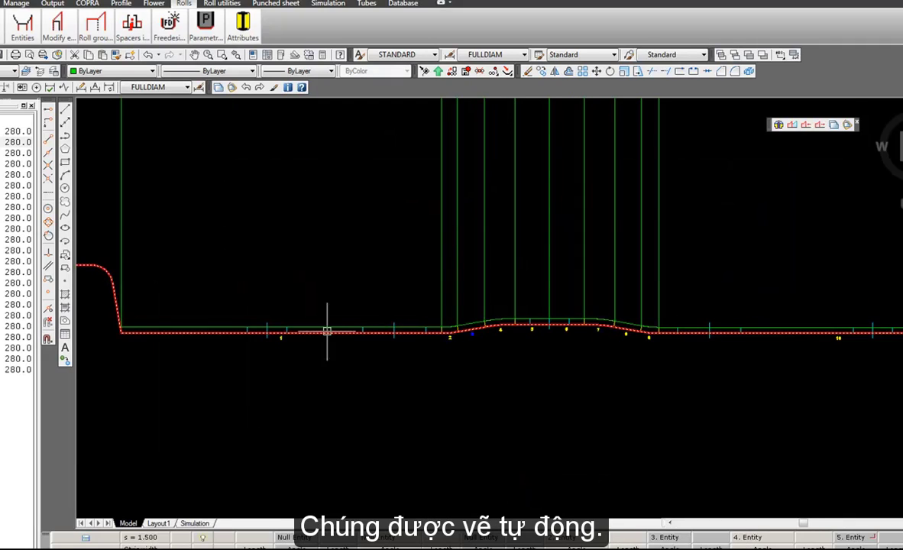
{"action": "left_click", "coordinate": [61, 24]}
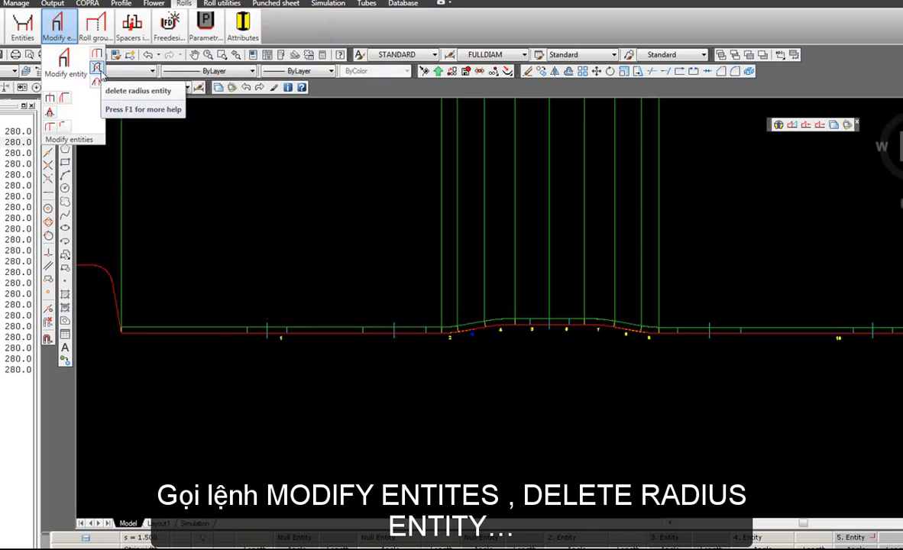
{"action": "left_click", "coordinate": [98, 68]}
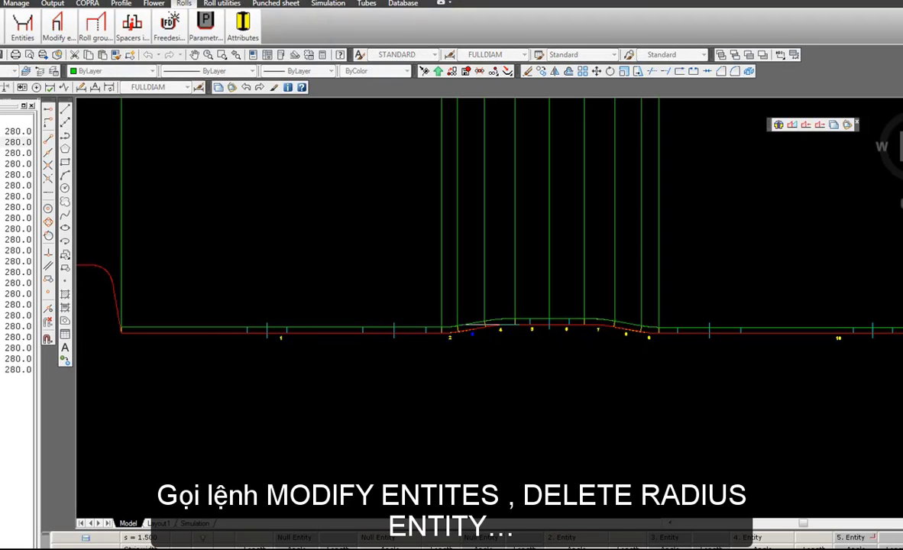
{"action": "left_click", "coordinate": [501, 316]}
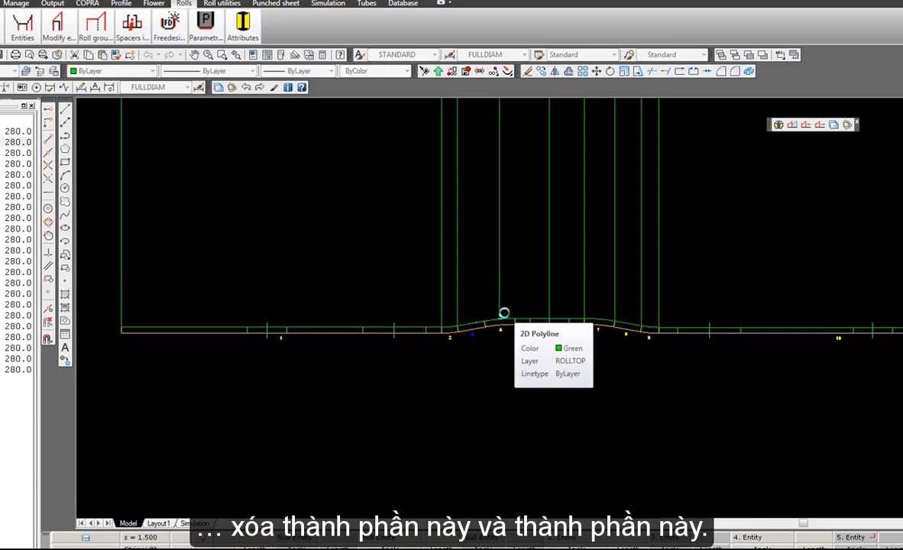
{"action": "left_click", "coordinate": [600, 320]}
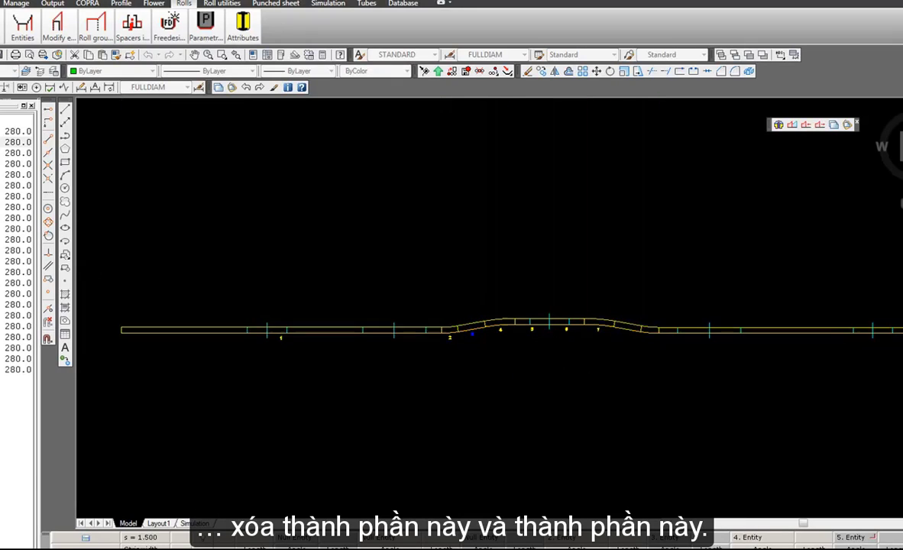
{"action": "scroll", "coordinate": [458, 334], "scroll_direction": "up", "scroll_amount": 6}
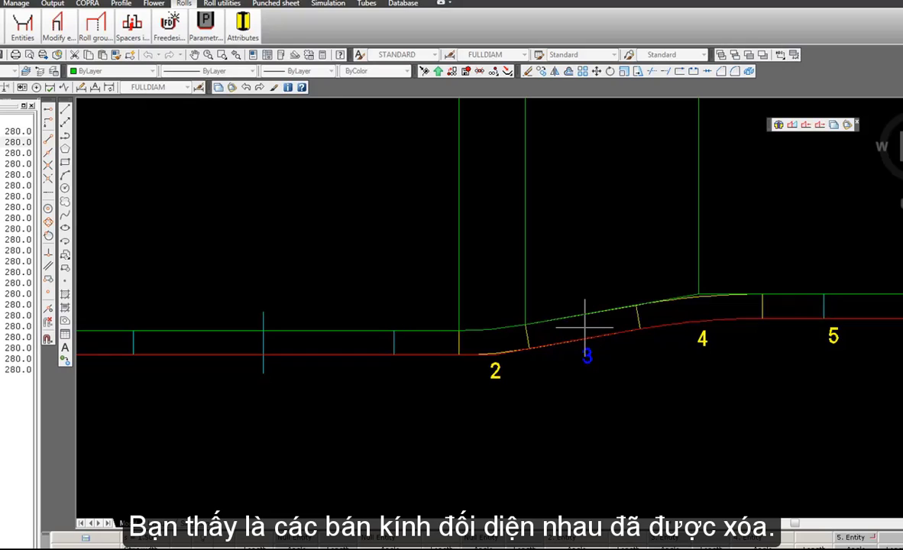
{"action": "scroll", "coordinate": [584, 318], "scroll_direction": "up", "scroll_amount": 3}
{"action": "scroll", "coordinate": [331, 374], "scroll_direction": "down", "scroll_amount": 6}
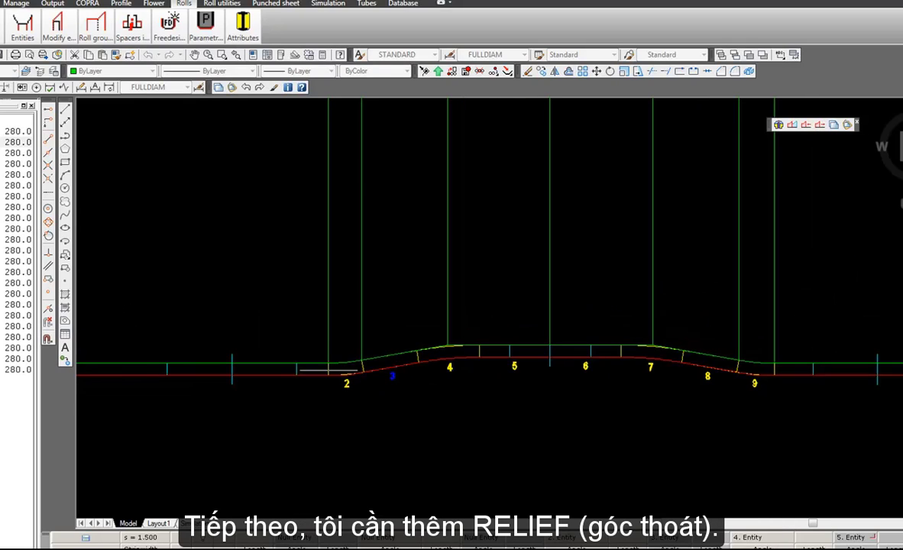
Modify the angle of top entity 1-T-1 on its left side by 0.25 degrees.
{"action": "scroll", "coordinate": [306, 224], "scroll_direction": "down", "scroll_amount": 2}
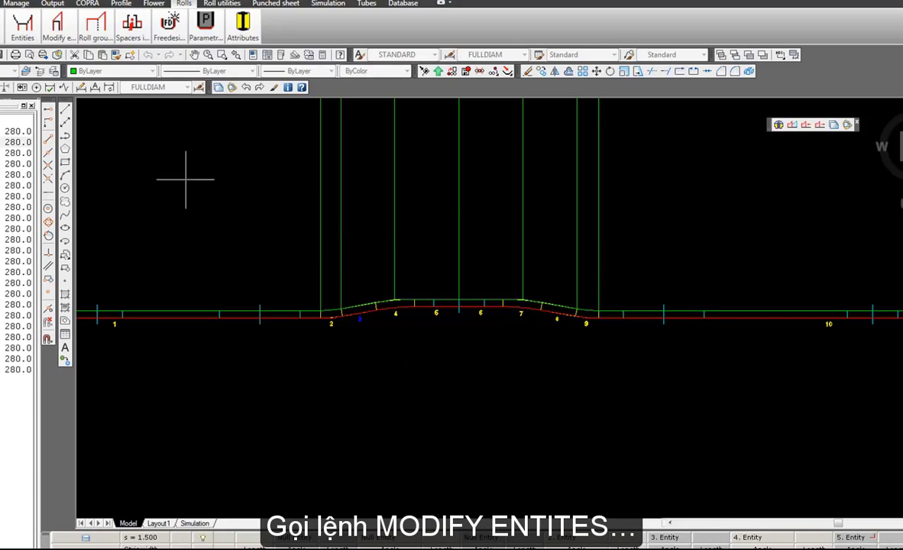
{"action": "left_click", "coordinate": [64, 30]}
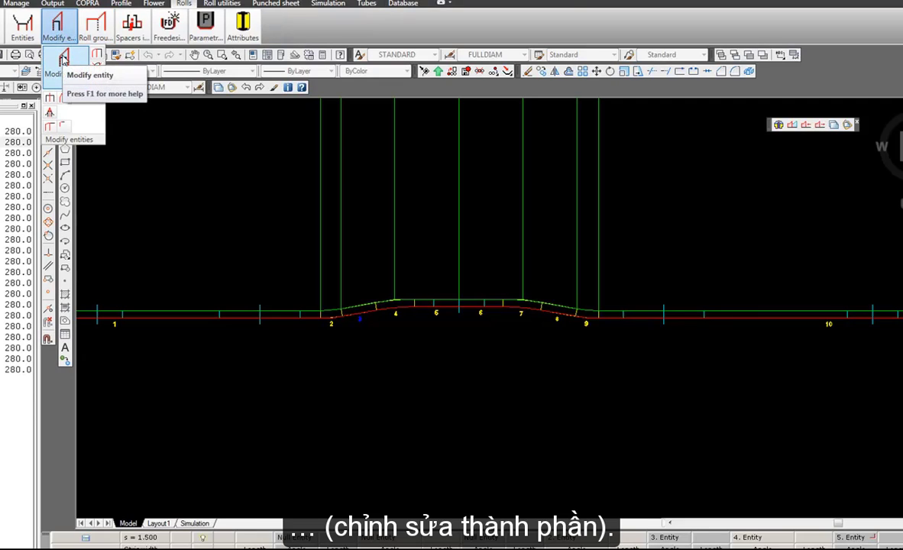
{"action": "left_click", "coordinate": [63, 61]}
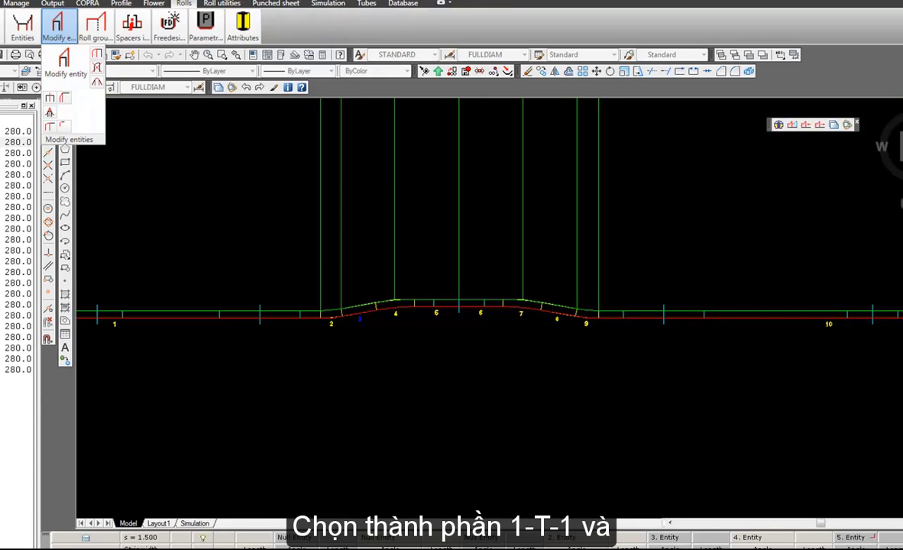
{"action": "scroll", "coordinate": [633, 407], "scroll_direction": "down", "scroll_amount": 5}
{"action": "scroll", "coordinate": [460, 250], "scroll_direction": "up", "scroll_amount": 2}
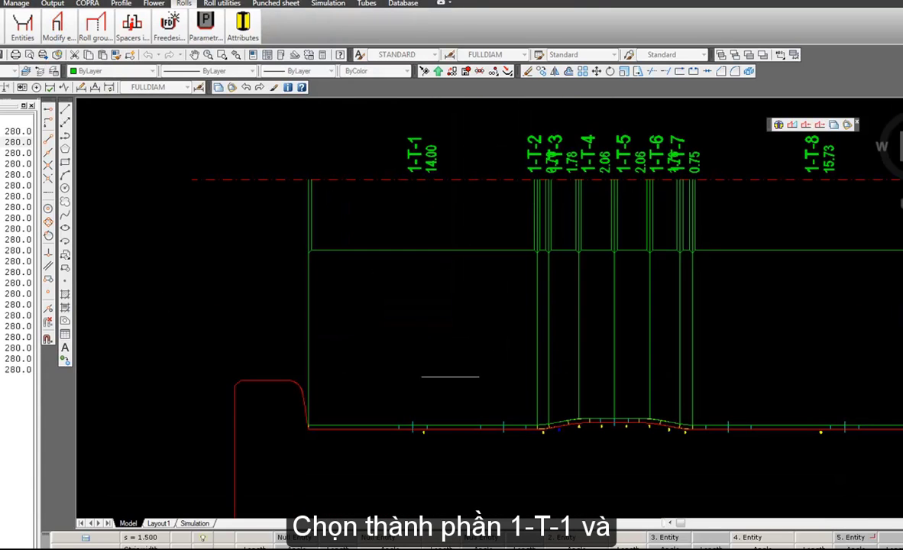
{"action": "left_click", "coordinate": [453, 406]}
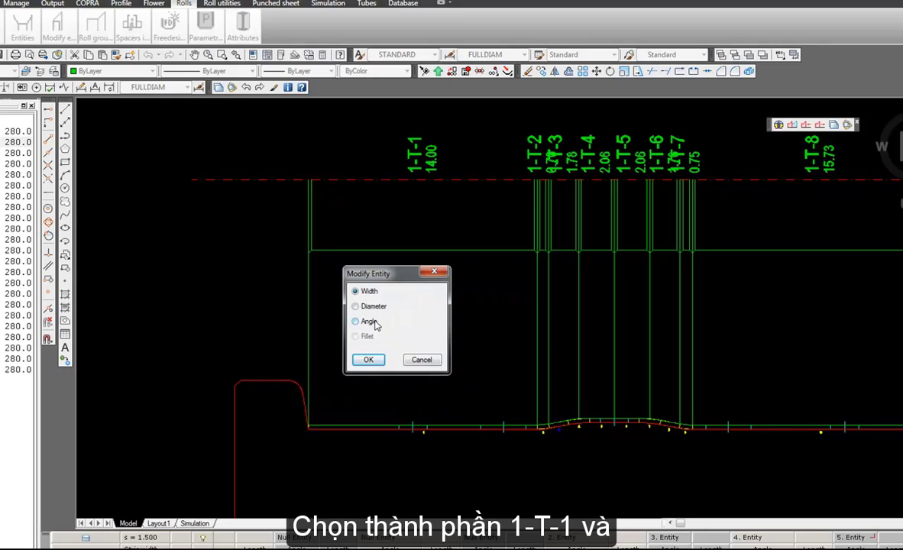
{"action": "left_click", "coordinate": [369, 361]}
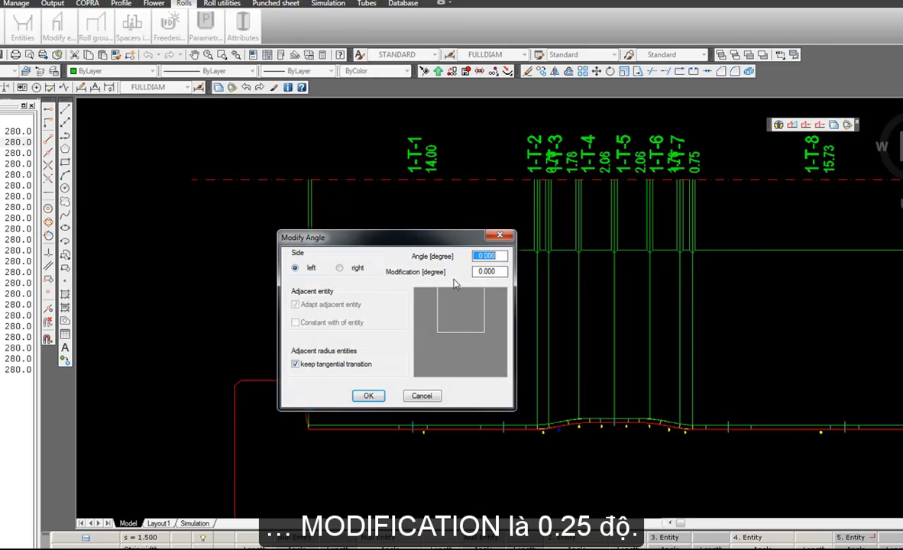
{"action": "left_click_drag", "start_coordinate": [497, 272], "coordinate": [474, 273]}
{"action": "type", "text": "0.25"}
{"action": "key", "text": "Tab"}
{"action": "left_click", "coordinate": [367, 396]}
Examine the relief clearance between the lower edge of entity 1-T-1 and the sheet along profile element 1.
{"action": "scroll", "coordinate": [372, 442], "scroll_direction": "up", "scroll_amount": 3}
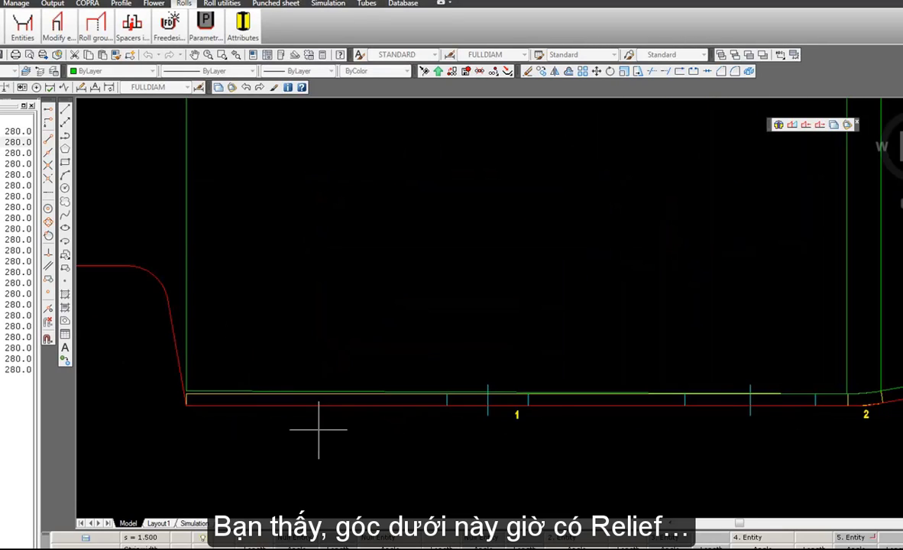
{"action": "scroll", "coordinate": [319, 427], "scroll_direction": "up", "scroll_amount": 1}
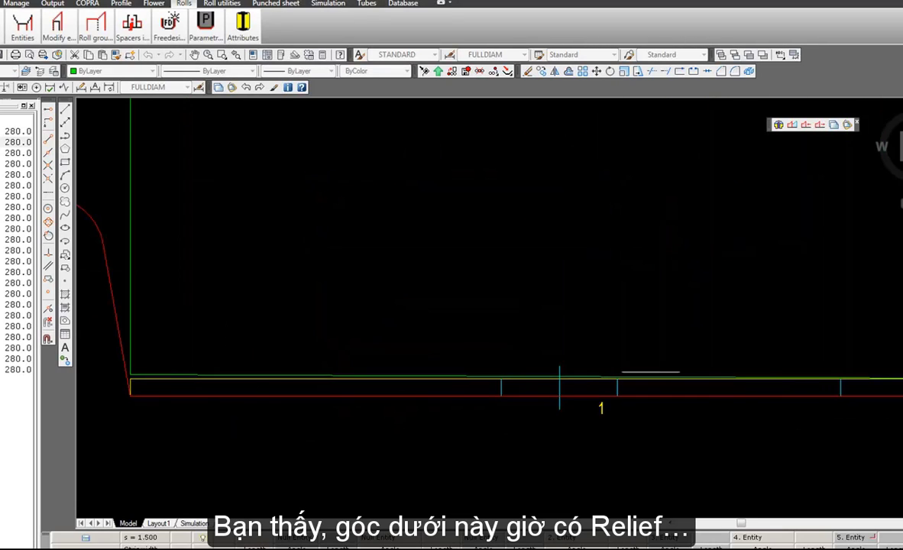
{"action": "scroll", "coordinate": [392, 368], "scroll_direction": "down", "scroll_amount": 2}
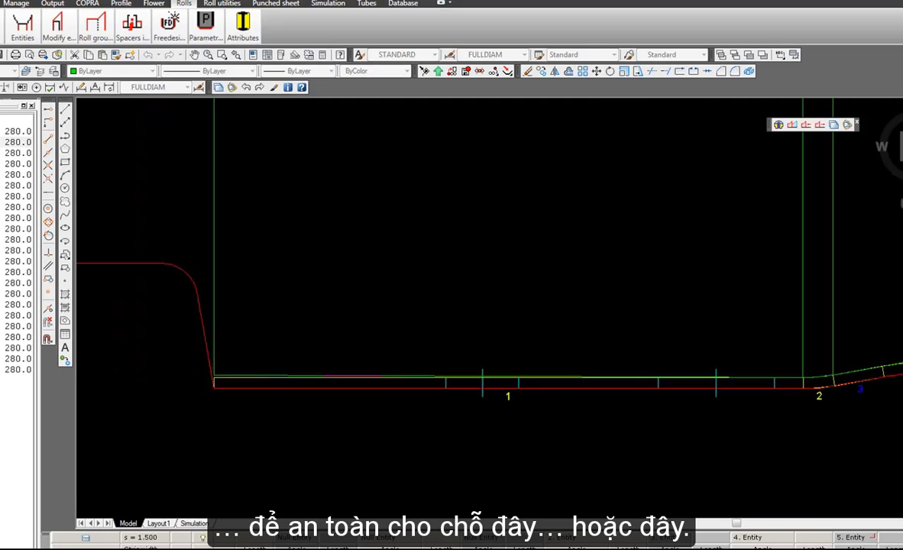
{"action": "scroll", "coordinate": [514, 373], "scroll_direction": "up", "scroll_amount": 2}
{"action": "scroll", "coordinate": [538, 418], "scroll_direction": "up", "scroll_amount": 2}
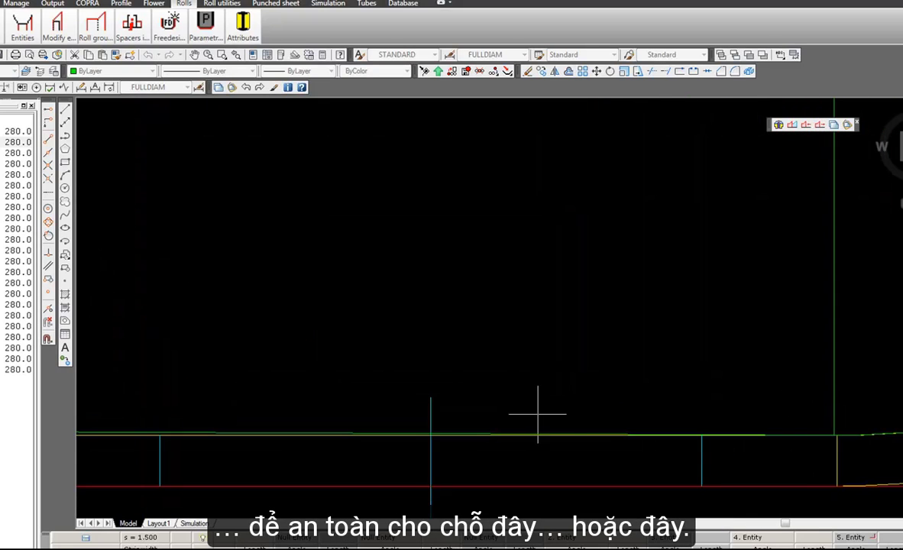
{"action": "scroll", "coordinate": [710, 452], "scroll_direction": "up", "scroll_amount": 1}
{"action": "scroll", "coordinate": [206, 409], "scroll_direction": "down", "scroll_amount": 1}
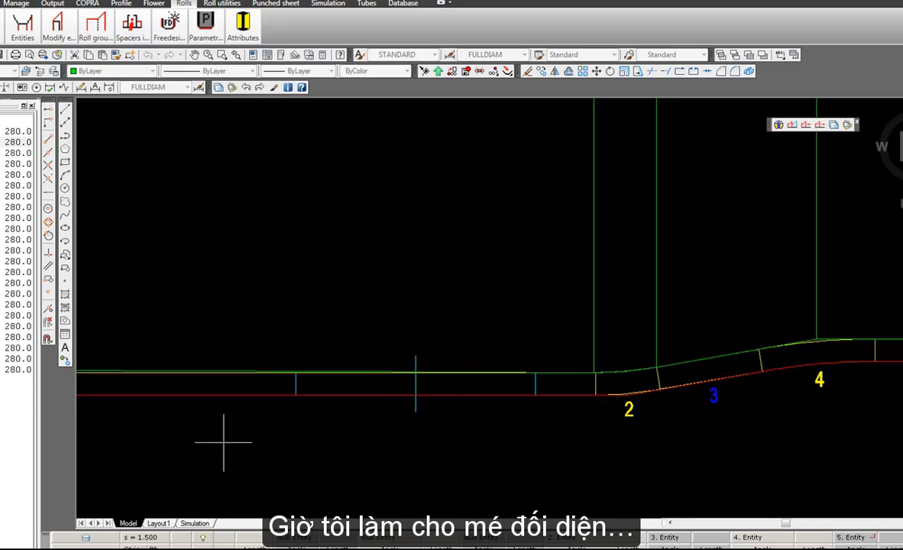
Modify the angle of top entity 1-T-8 on its right side by -0.25 degrees.
{"action": "scroll", "coordinate": [565, 374], "scroll_direction": "down", "scroll_amount": 2}
{"action": "scroll", "coordinate": [633, 413], "scroll_direction": "down", "scroll_amount": 2}
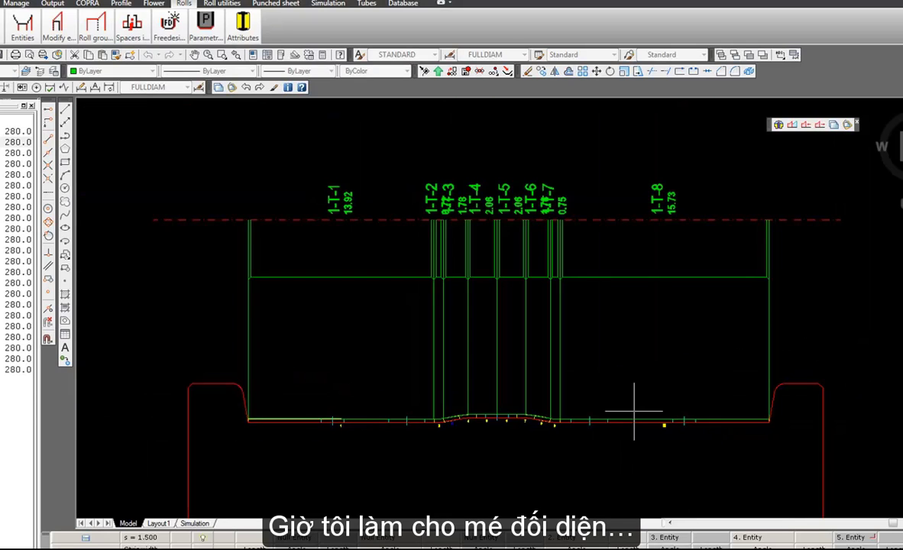
{"action": "scroll", "coordinate": [634, 413], "scroll_direction": "up", "scroll_amount": 1}
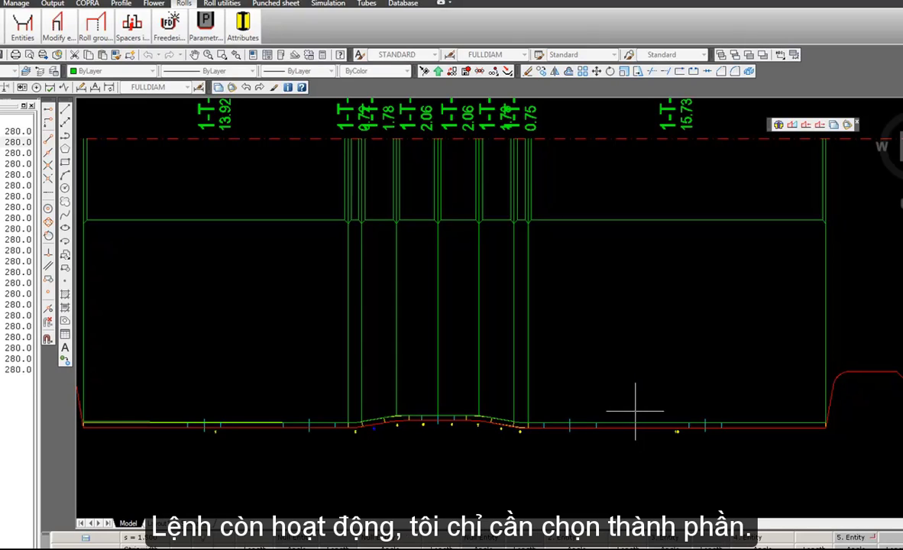
{"action": "left_click", "coordinate": [636, 418]}
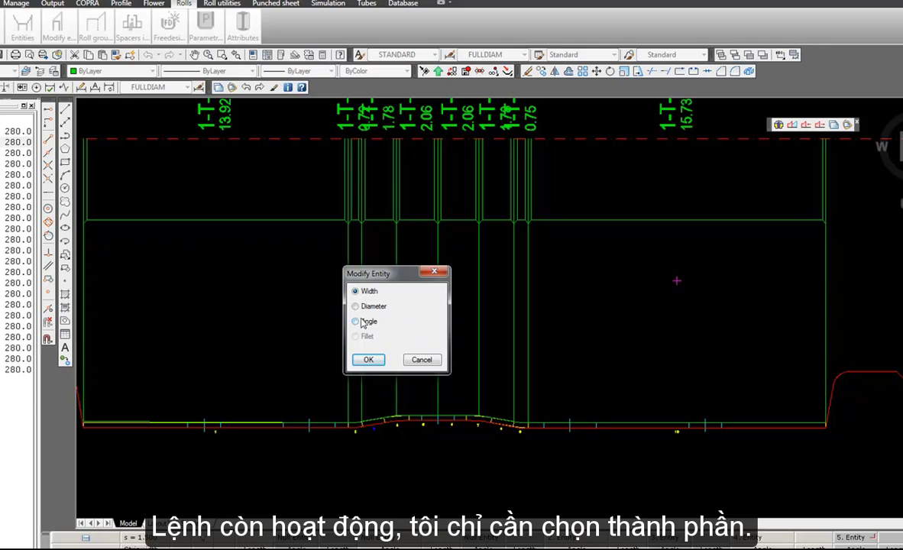
{"action": "left_click", "coordinate": [366, 362]}
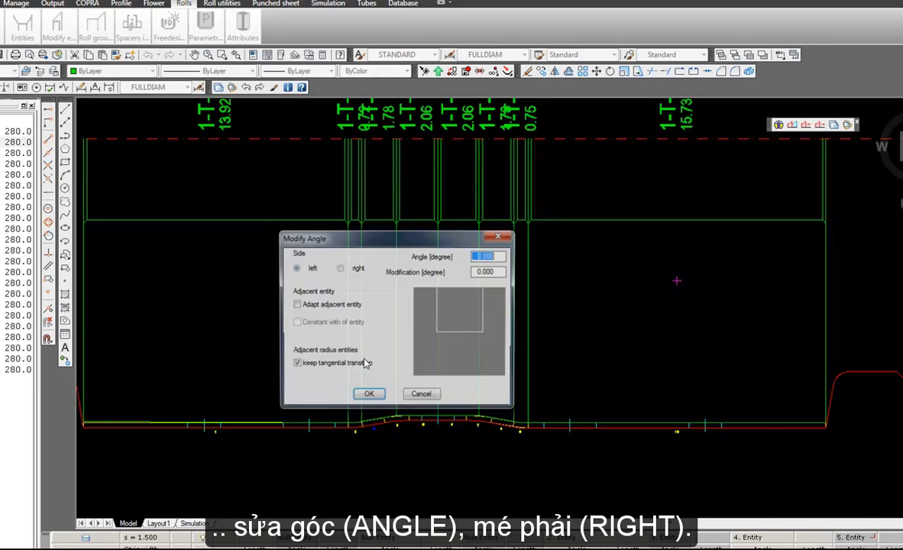
{"action": "left_click", "coordinate": [340, 268]}
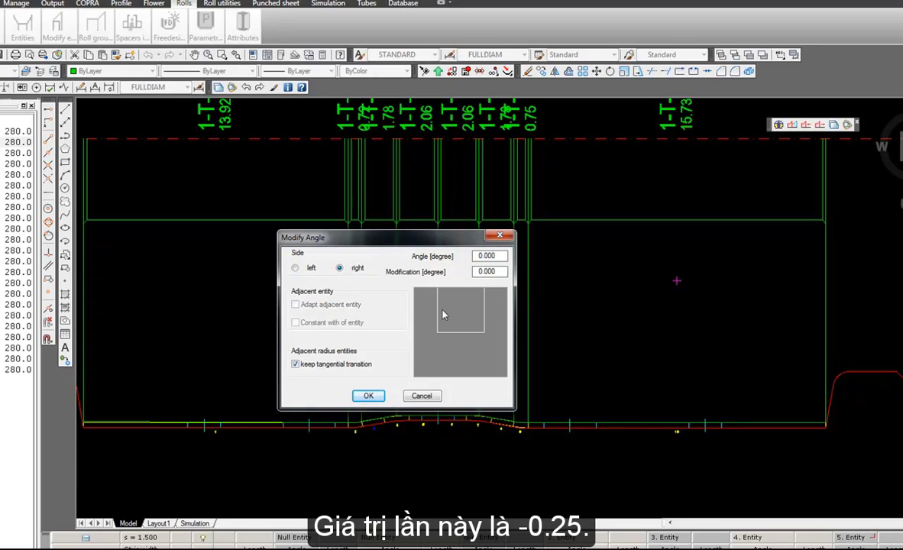
{"action": "left_click_drag", "start_coordinate": [498, 273], "coordinate": [446, 274]}
{"action": "type", "text": "-0.25"}
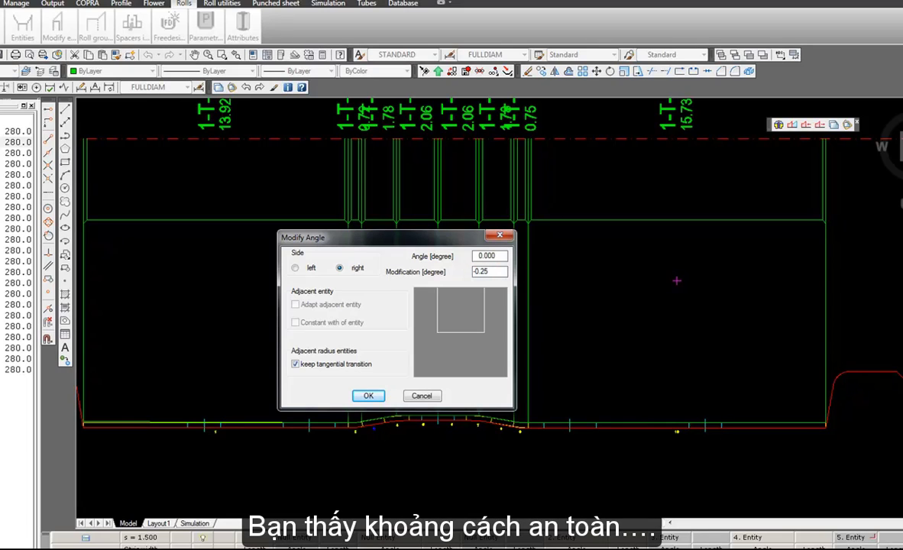
{"action": "key", "text": "Return"}
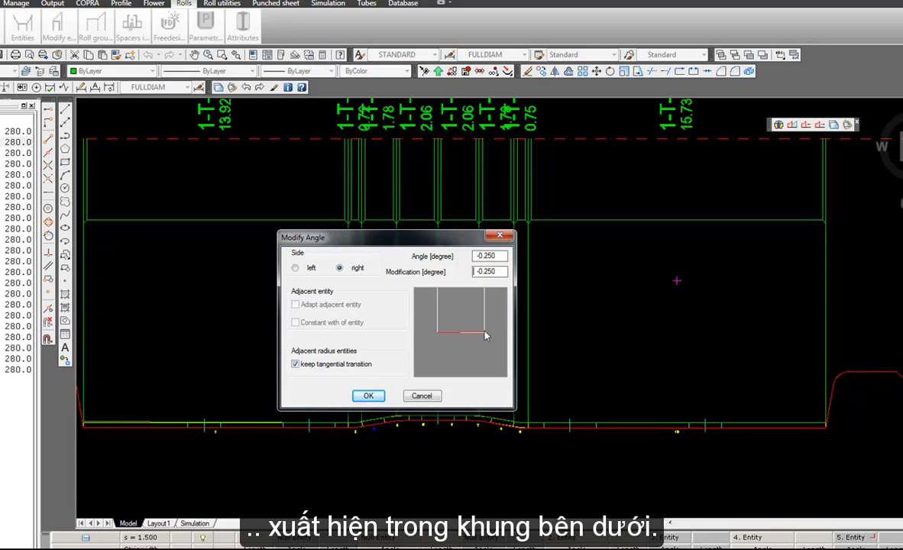
{"action": "left_click", "coordinate": [370, 397]}
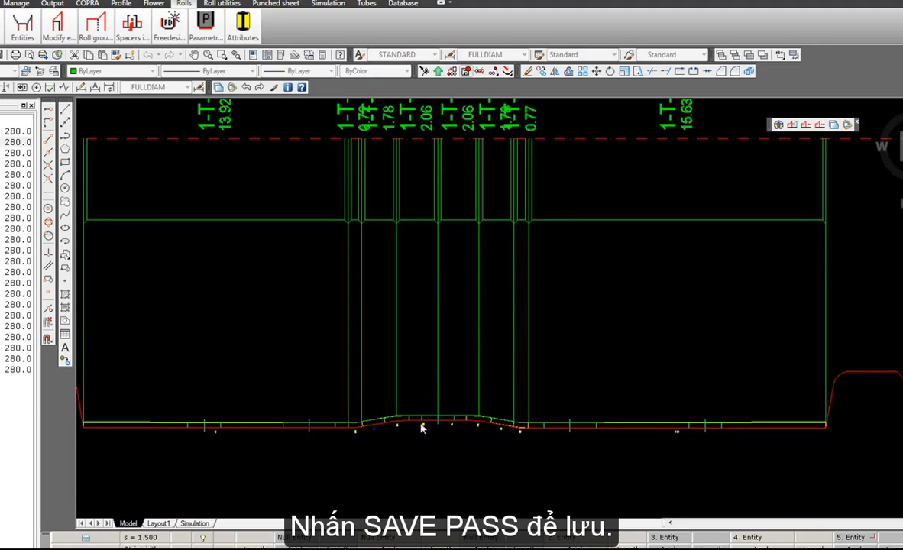
{"action": "scroll", "coordinate": [454, 388], "scroll_direction": "up", "scroll_amount": 5}
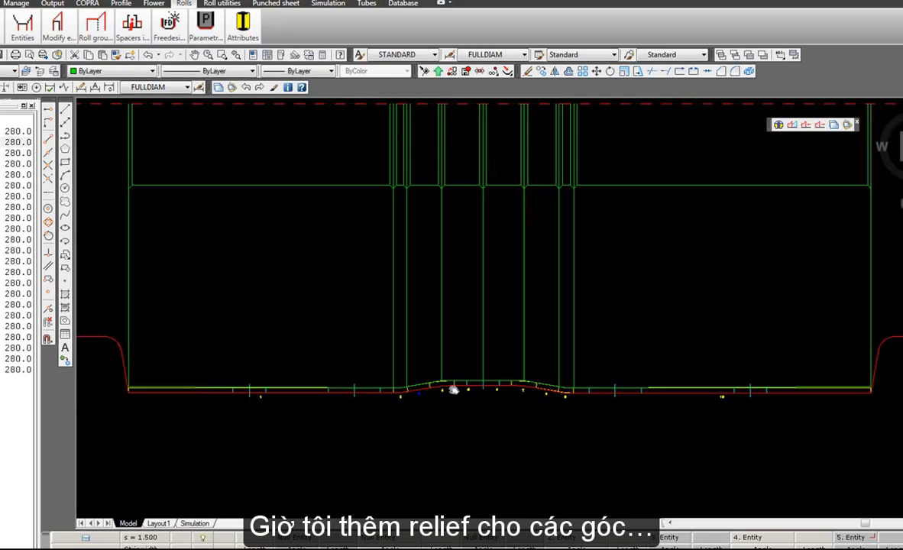
{"action": "middle_click_drag", "start_coordinate": [500, 341], "coordinate": [459, 338]}
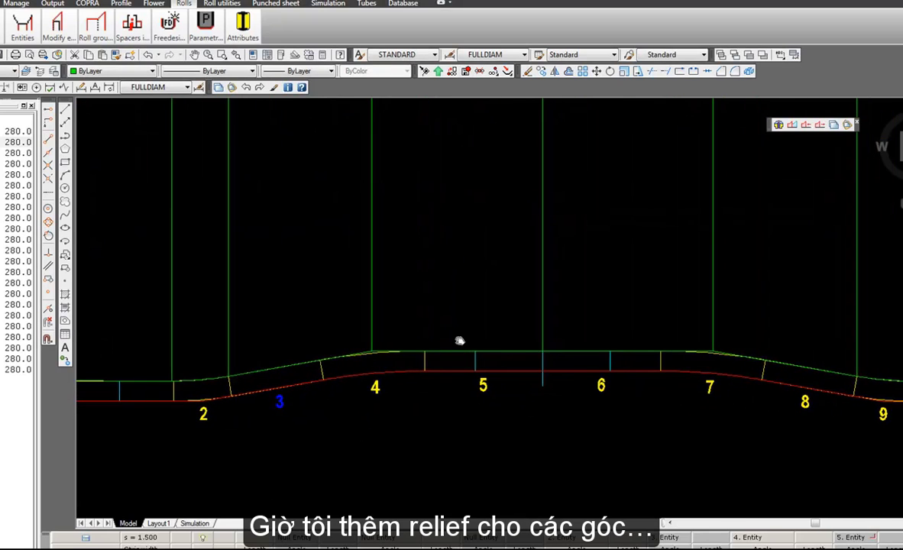
Modify the angle of the top roll entity over profile element 3 on its right side by -1 degree, adapting the adjacent entity.
{"action": "left_click", "coordinate": [276, 391]}
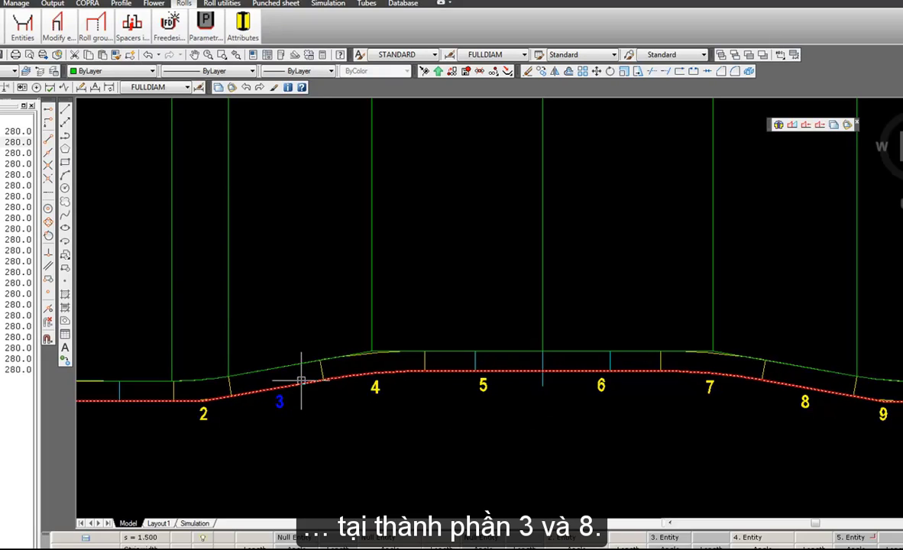
{"action": "left_click", "coordinate": [59, 23]}
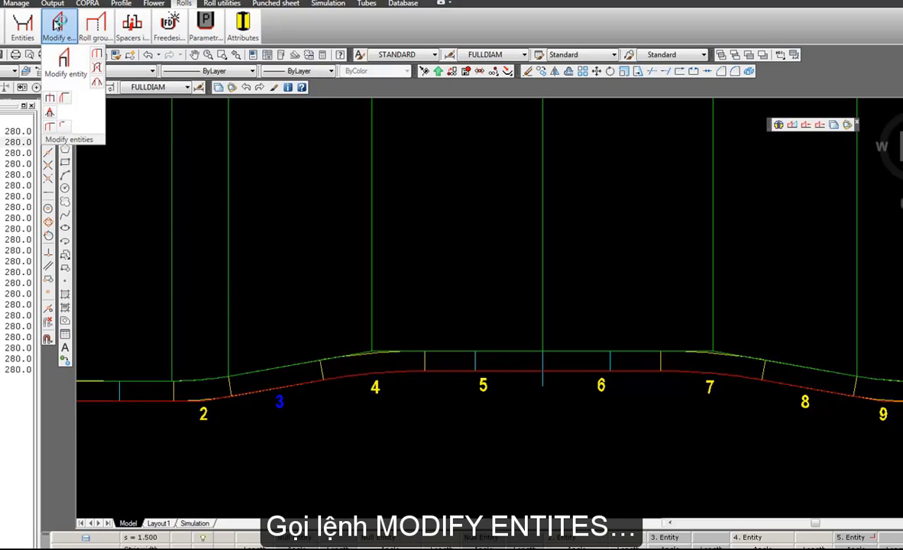
{"action": "left_click", "coordinate": [65, 69]}
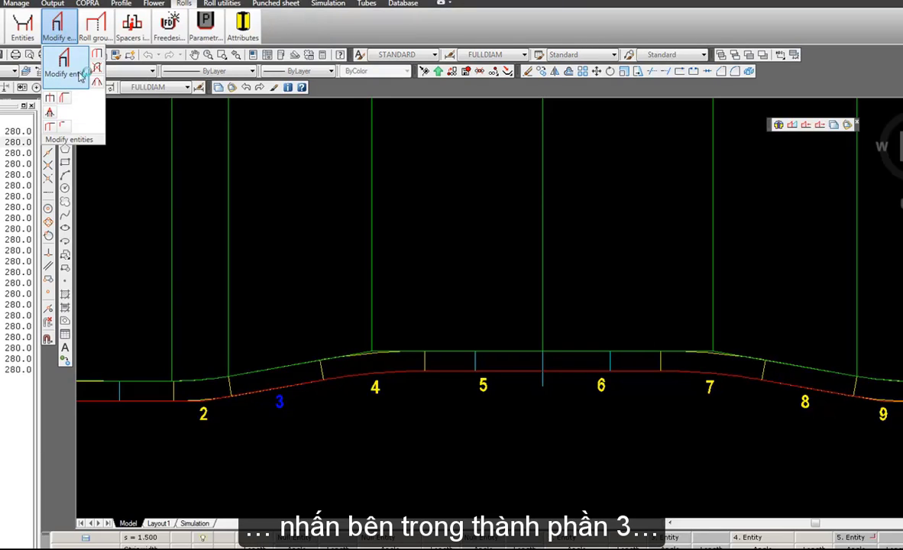
{"action": "left_click", "coordinate": [261, 352]}
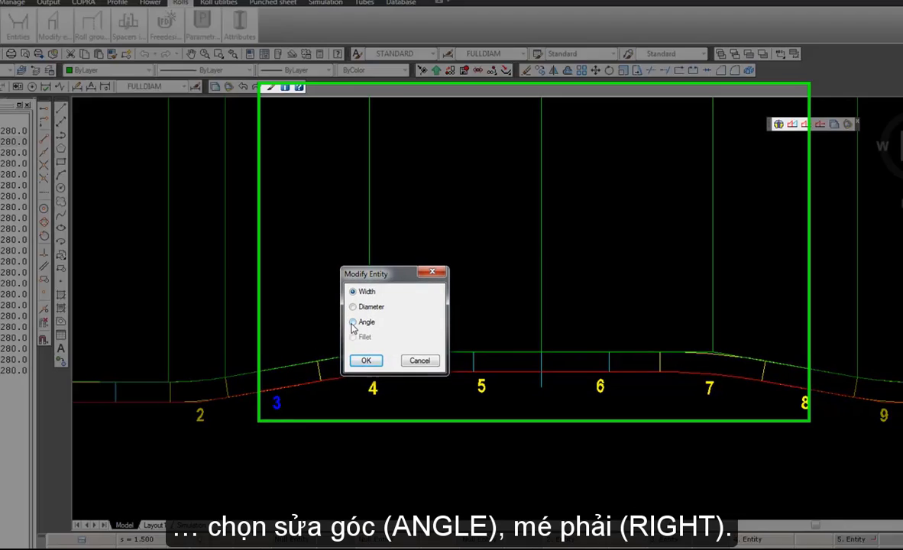
{"action": "left_click", "coordinate": [352, 322]}
{"action": "left_click", "coordinate": [366, 360]}
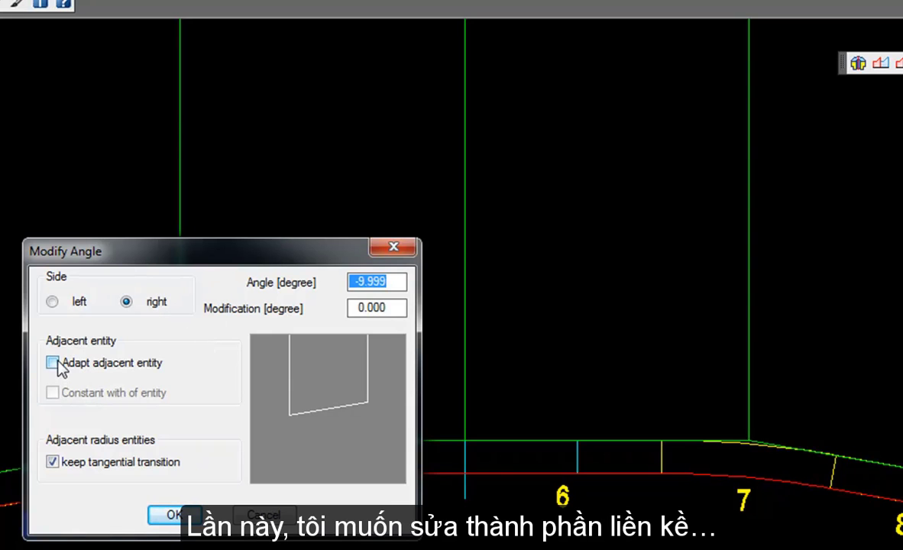
{"action": "left_click_drag", "start_coordinate": [110, 254], "coordinate": [455, 33]}
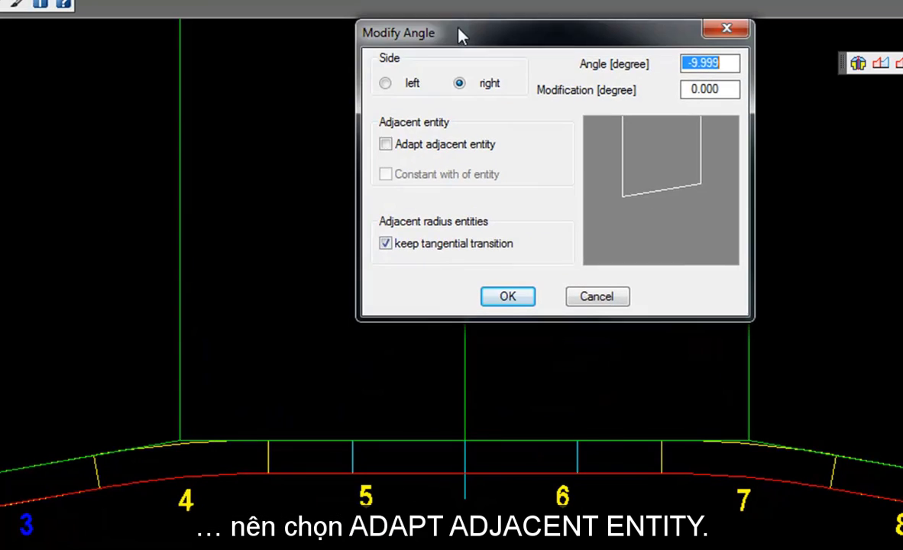
{"action": "left_click", "coordinate": [386, 143]}
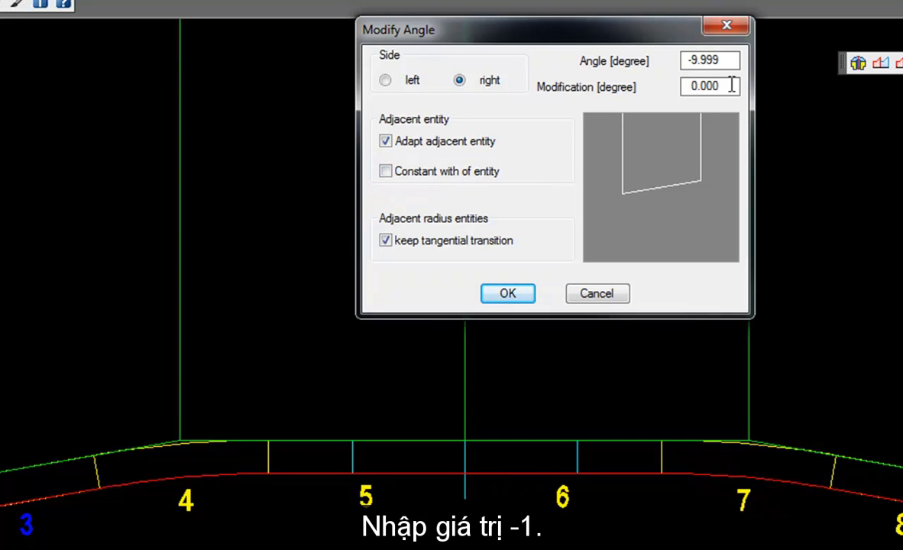
{"action": "left_click_drag", "start_coordinate": [732, 85], "coordinate": [659, 84]}
{"action": "type", "text": "-1"}
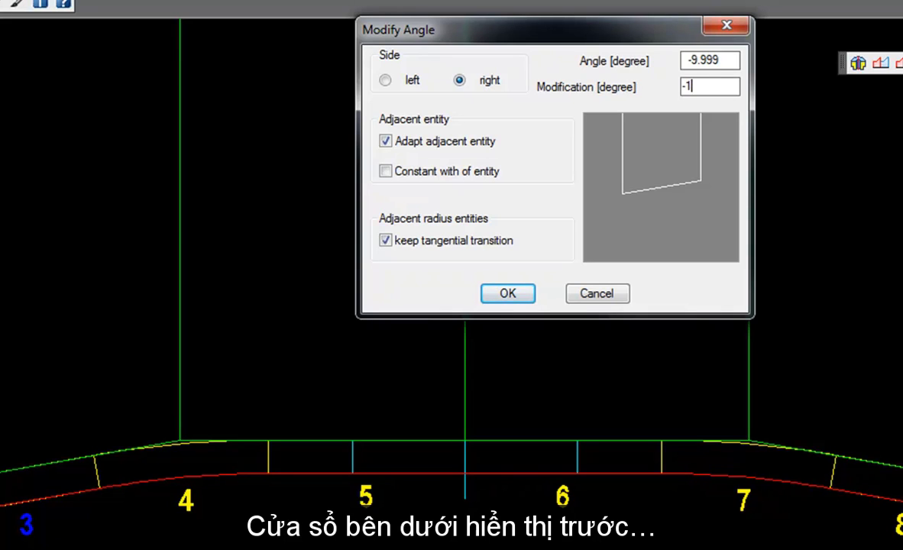
{"action": "key", "text": "Return"}
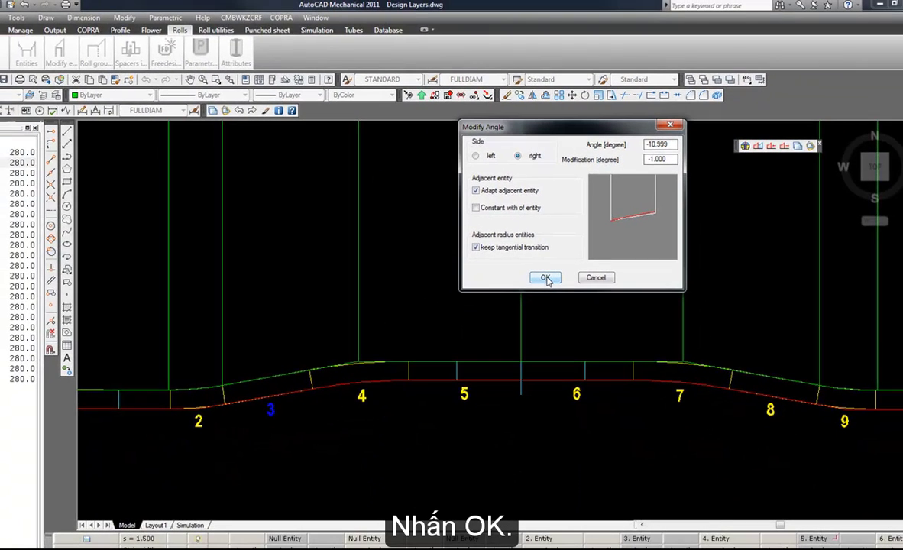
{"action": "left_click", "coordinate": [508, 294]}
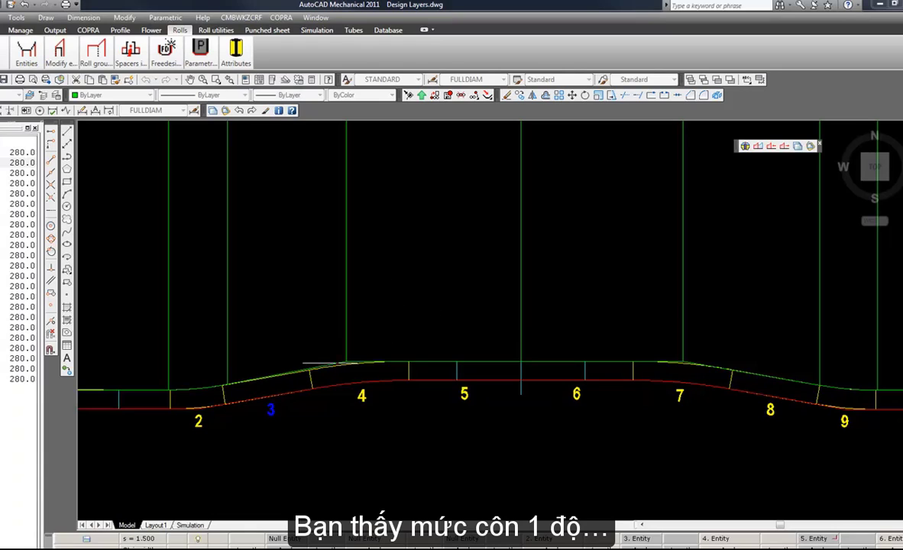
Examine the relief clearance and the tangential radius transition of the top roll along profile elements 2 to 4.
{"action": "scroll", "coordinate": [281, 375], "scroll_direction": "up", "scroll_amount": 5}
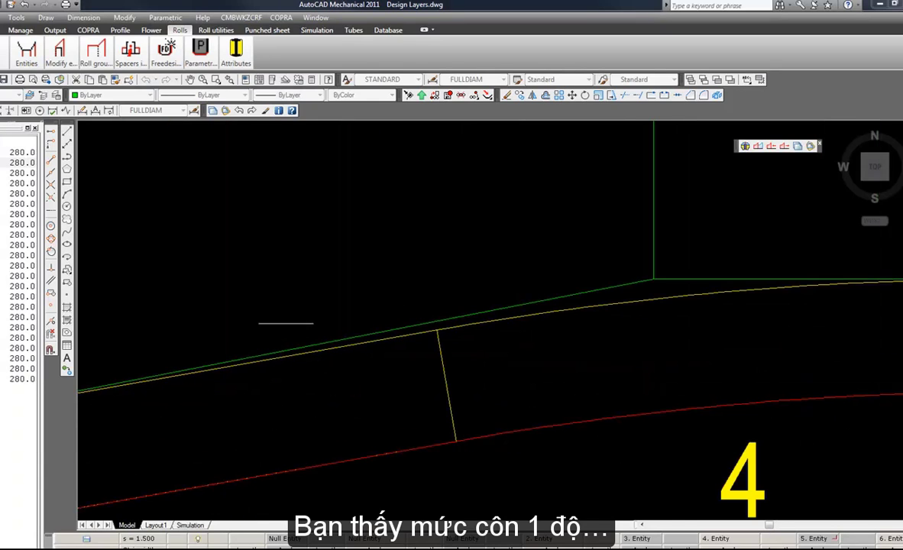
{"action": "scroll", "coordinate": [481, 360], "scroll_direction": "down", "scroll_amount": 2}
{"action": "scroll", "coordinate": [456, 368], "scroll_direction": "down", "scroll_amount": 2}
{"action": "scroll", "coordinate": [276, 383], "scroll_direction": "up", "scroll_amount": 5}
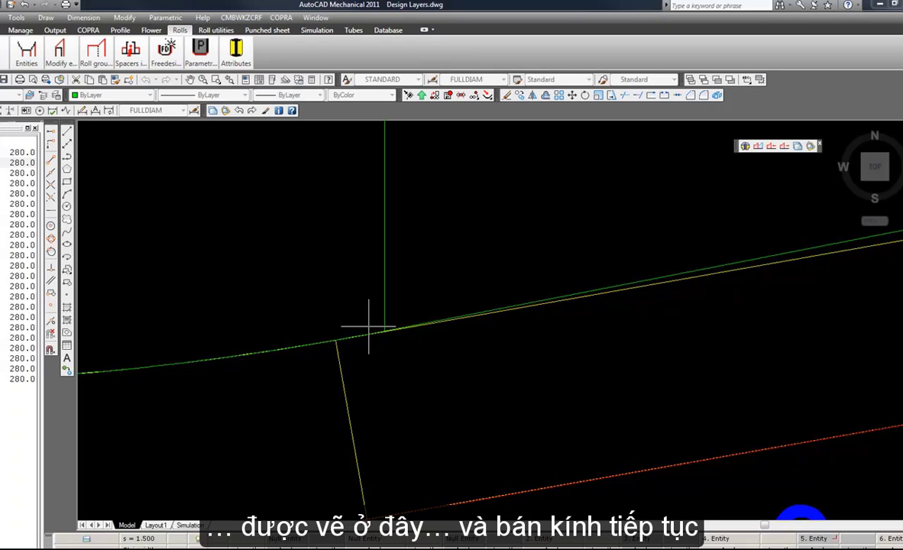
{"action": "scroll", "coordinate": [370, 329], "scroll_direction": "up", "scroll_amount": 5}
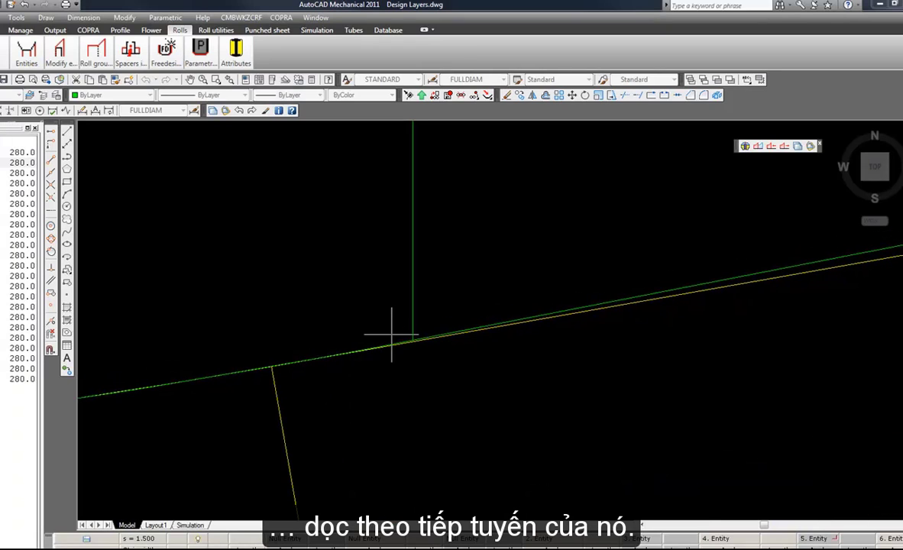
{"action": "scroll", "coordinate": [347, 333], "scroll_direction": "down", "scroll_amount": 5}
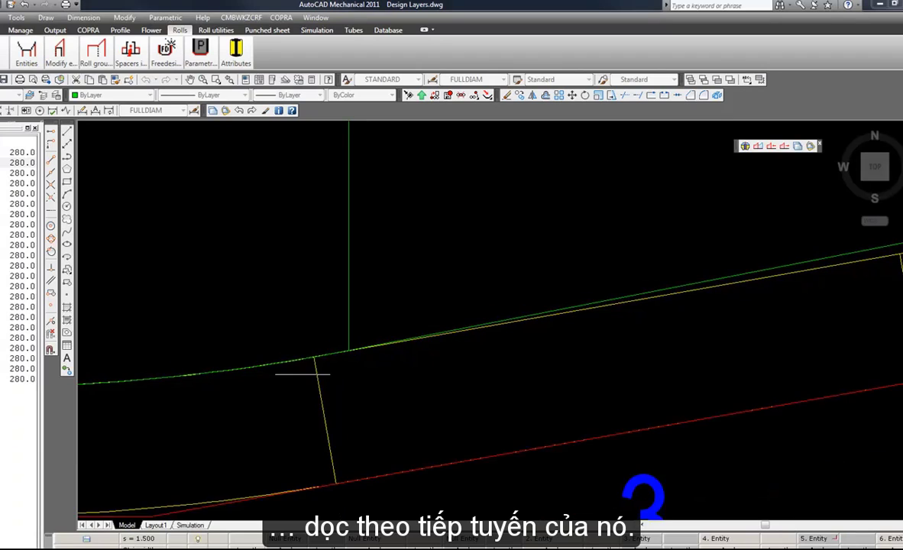
{"action": "scroll", "coordinate": [282, 376], "scroll_direction": "down", "scroll_amount": 3}
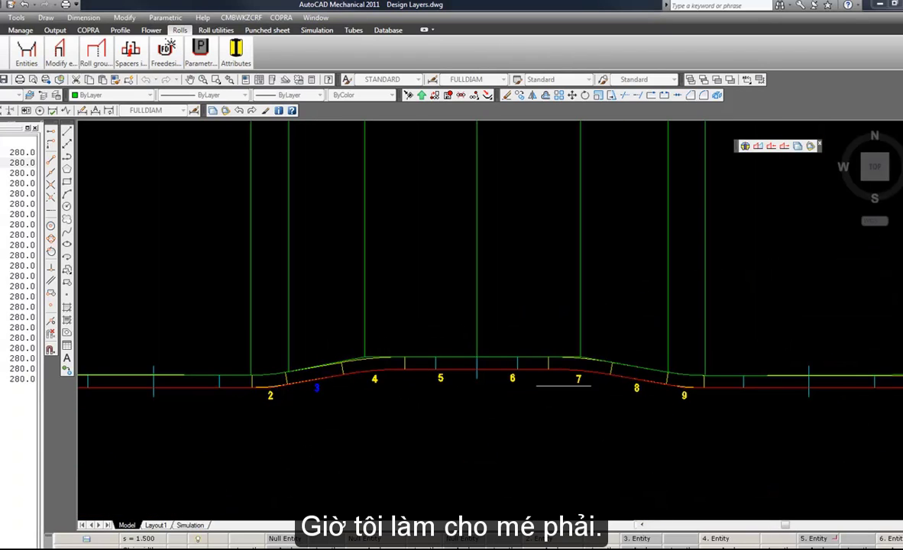
Modify the angle of the top roll entity over profile element 8 on its left side by 1 degree, adapting the adjacent entity.
{"action": "scroll", "coordinate": [637, 386], "scroll_direction": "up", "scroll_amount": 4}
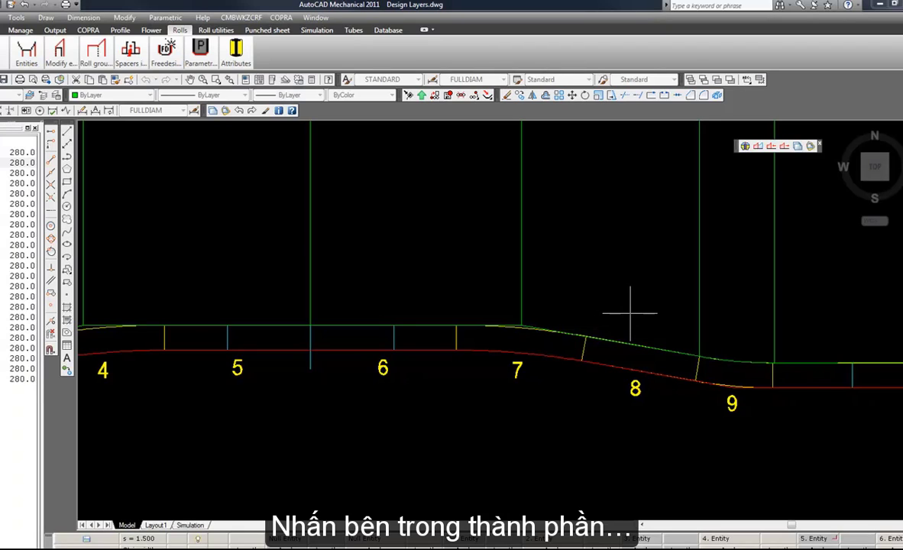
{"action": "left_click", "coordinate": [590, 285]}
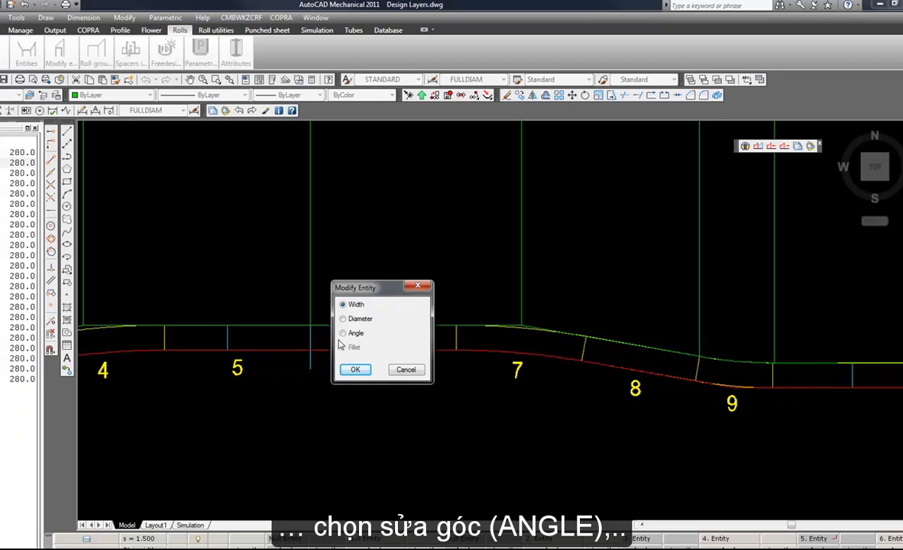
{"action": "left_click", "coordinate": [352, 369]}
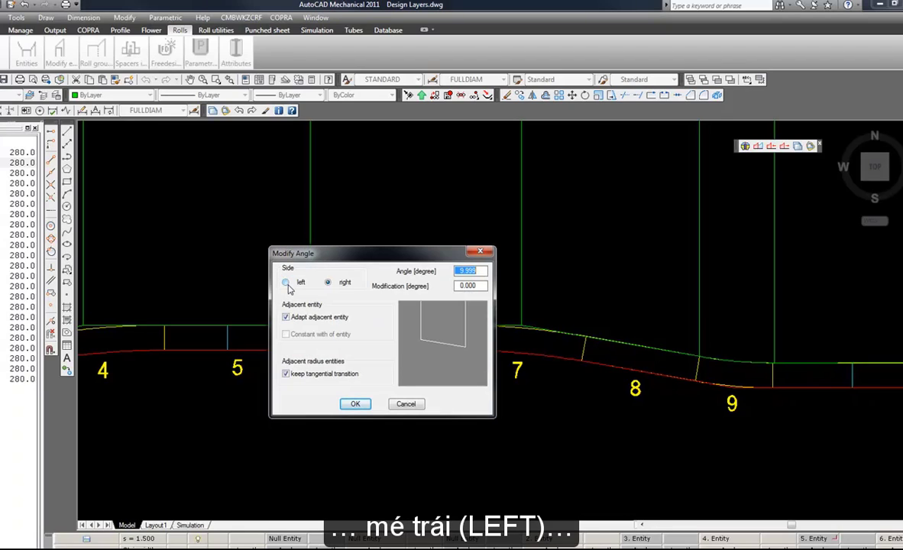
{"action": "left_click", "coordinate": [286, 283]}
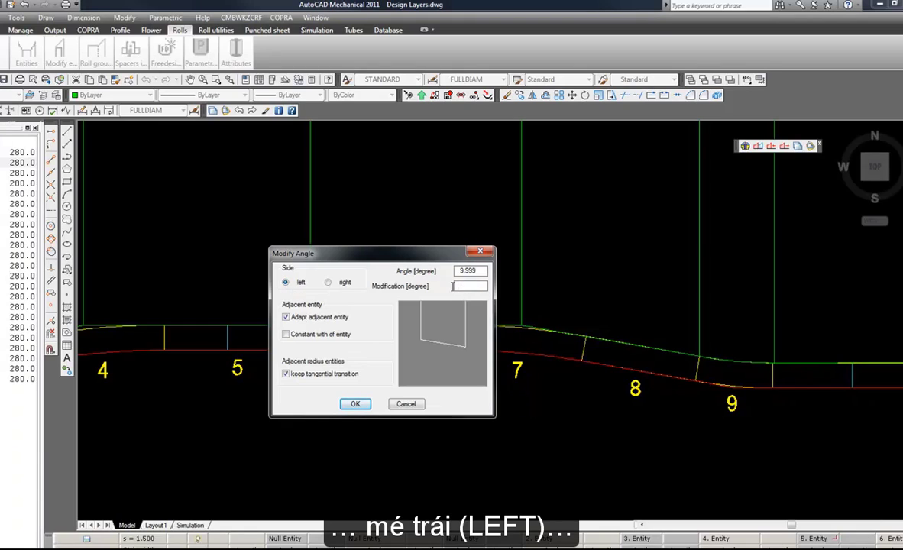
{"action": "left_click", "coordinate": [453, 286]}
{"action": "type", "text": "1"}
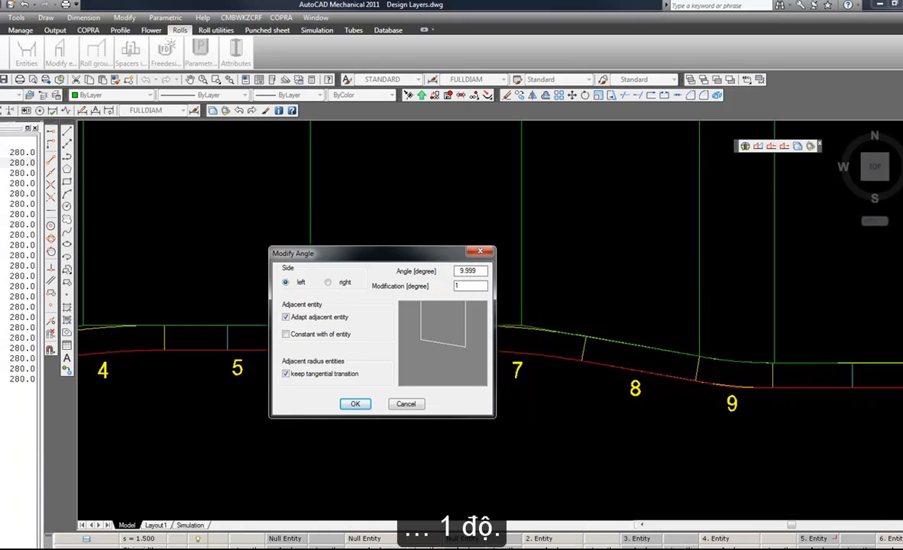
{"action": "key", "text": "Return"}
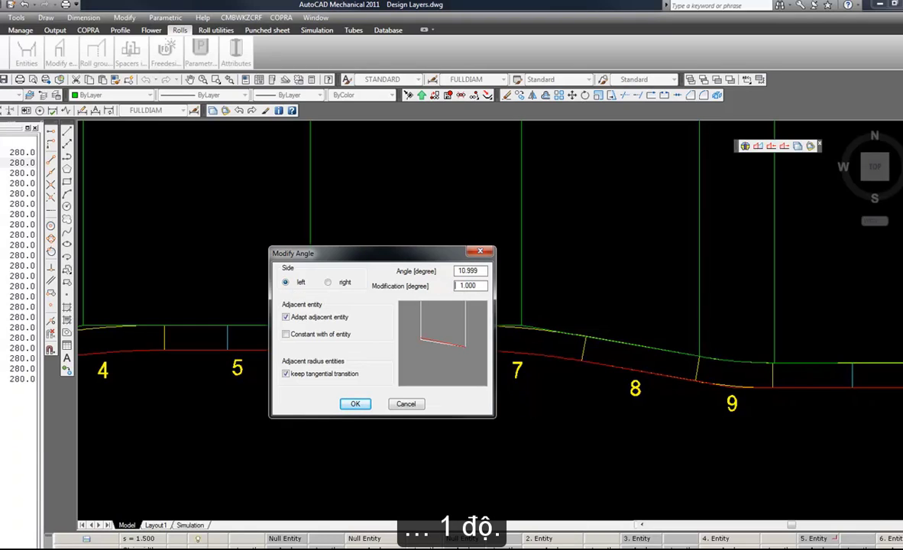
{"action": "left_click", "coordinate": [355, 405]}
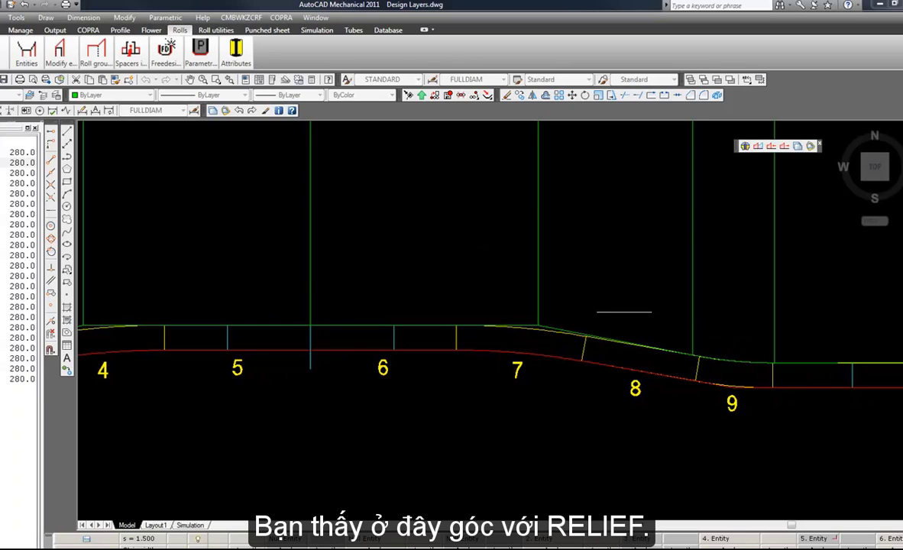
Explode the lower roll's contour polyline at its left shoulder into separate segments.
{"action": "scroll", "coordinate": [609, 315], "scroll_direction": "down", "scroll_amount": 2}
{"action": "scroll", "coordinate": [566, 344], "scroll_direction": "down", "scroll_amount": 6}
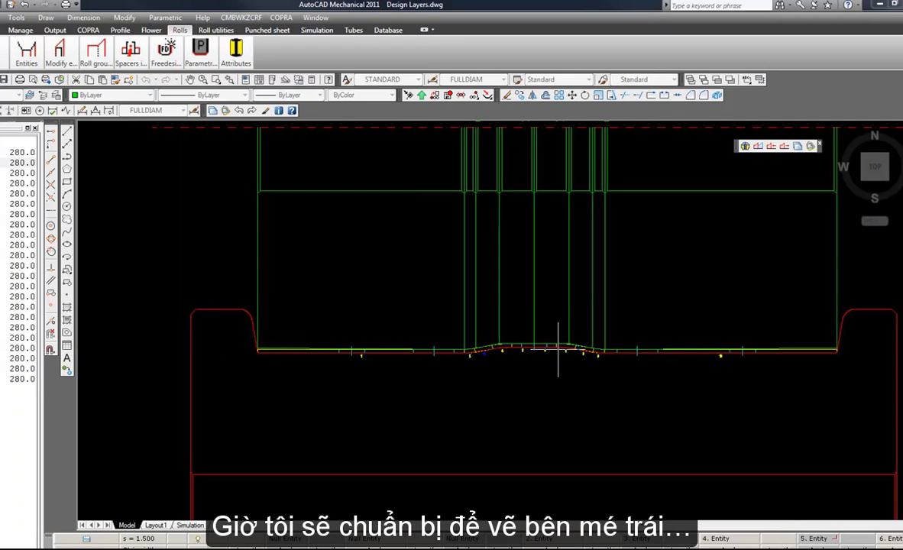
{"action": "middle_click_drag", "start_coordinate": [547, 350], "coordinate": [531, 329]}
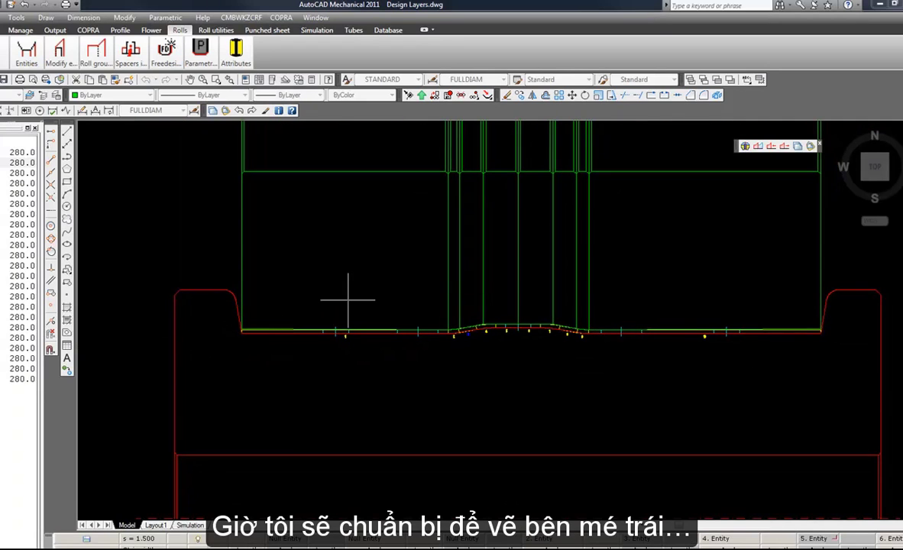
{"action": "scroll", "coordinate": [459, 347], "scroll_direction": "up", "scroll_amount": 2}
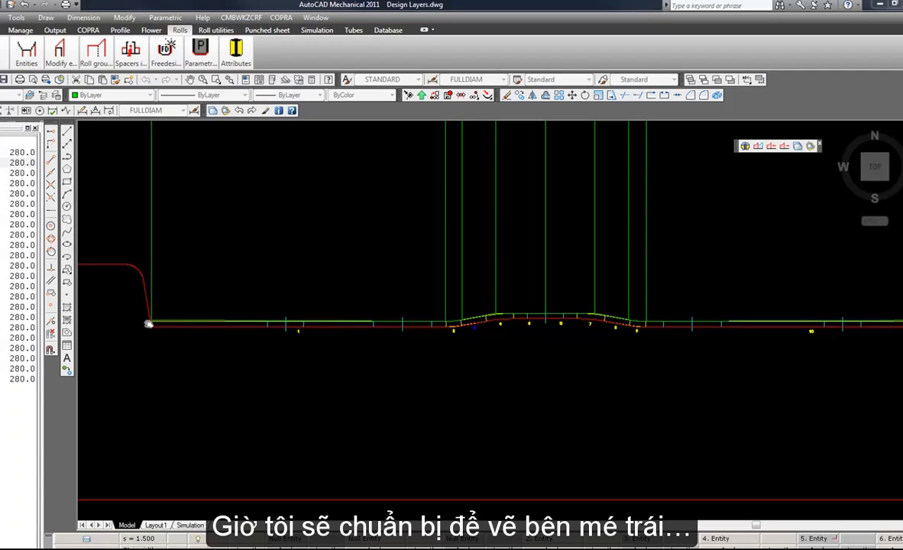
{"action": "mouse_move", "coordinate": [152, 322]}
{"action": "middle_mouse_down"}
{"action": "mouse_move", "coordinate": [369, 329]}
{"action": "mouse_move", "coordinate": [410, 370]}
{"action": "middle_mouse_up"}
{"action": "scroll", "coordinate": [369, 337], "scroll_direction": "up", "scroll_amount": 4}
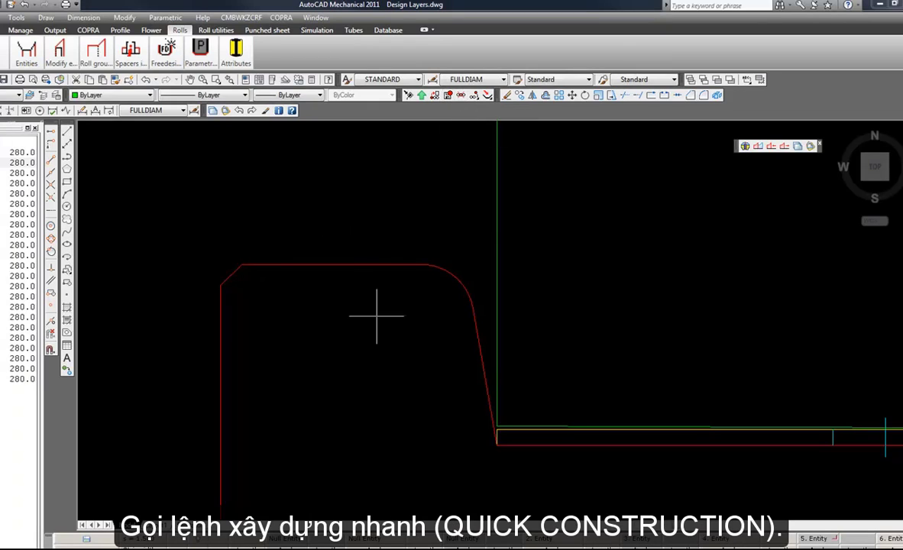
{"action": "left_click", "coordinate": [716, 96]}
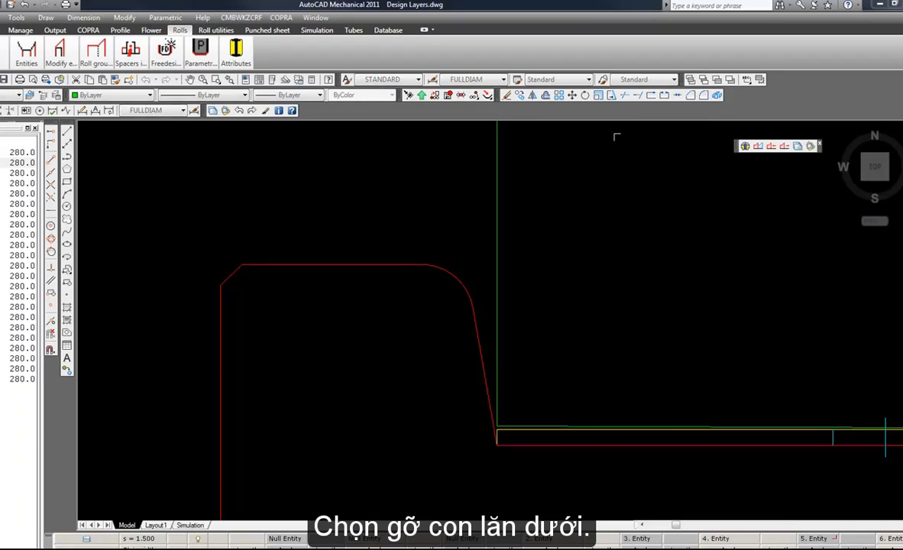
{"action": "left_click", "coordinate": [415, 207]}
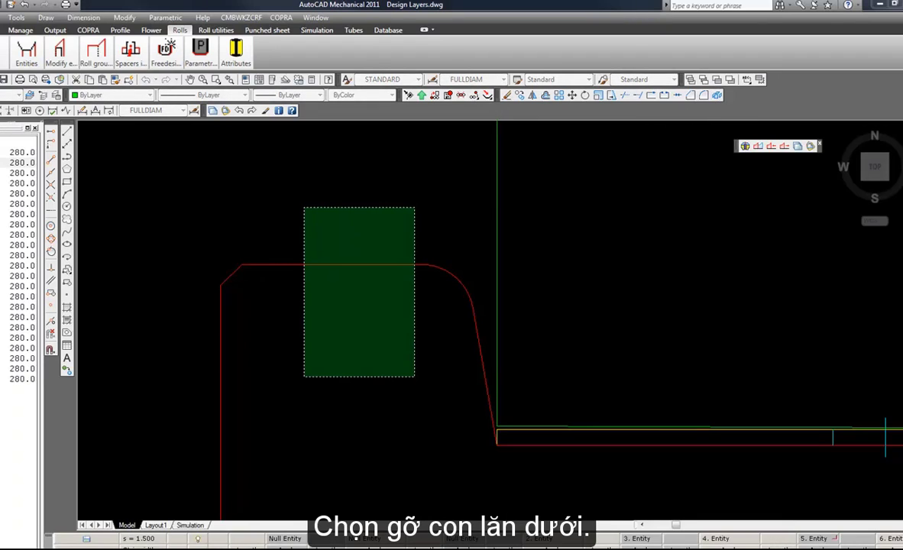
{"action": "left_click", "coordinate": [304, 376]}
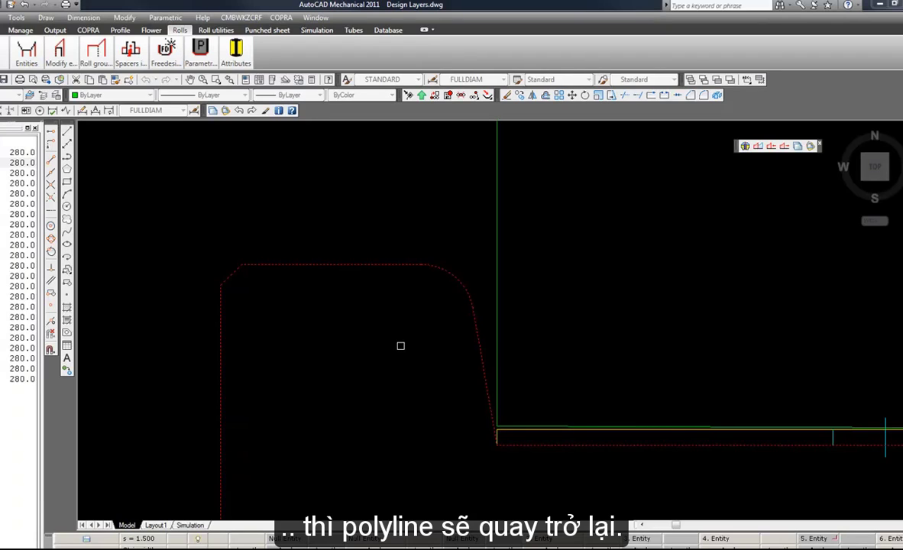
{"action": "key", "text": "Return"}
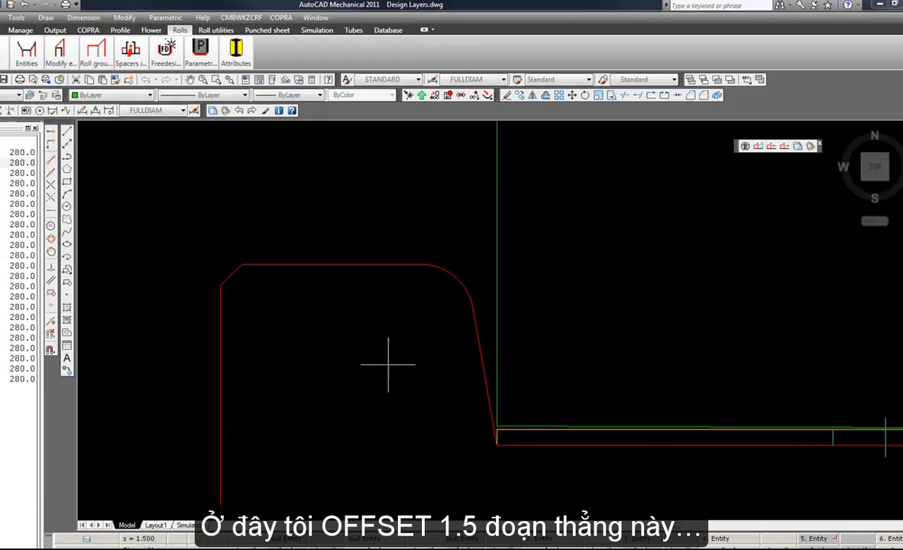
Offset the lower roll's left shoulder line upward by 1.5, and offset its slanted flank line toward the top roll.
{"action": "left_click", "coordinate": [373, 264]}
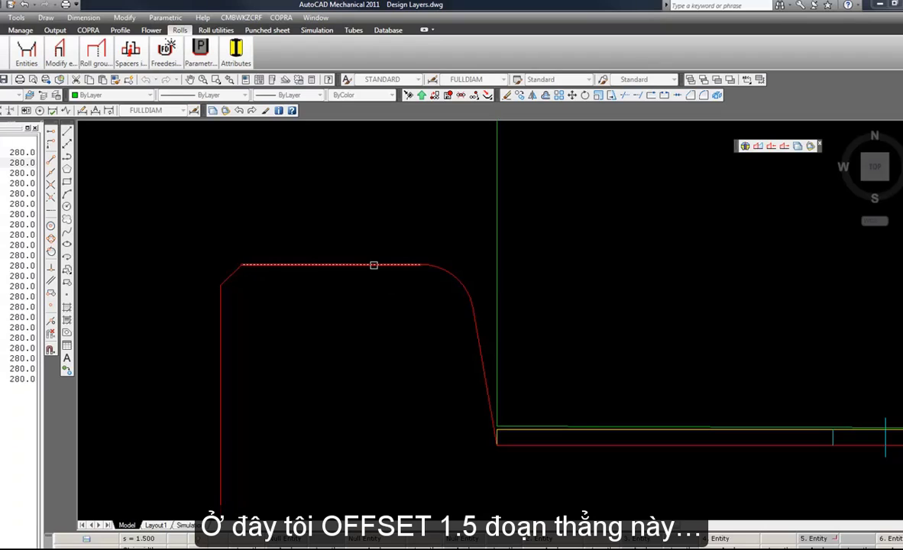
{"action": "left_click", "coordinate": [373, 222]}
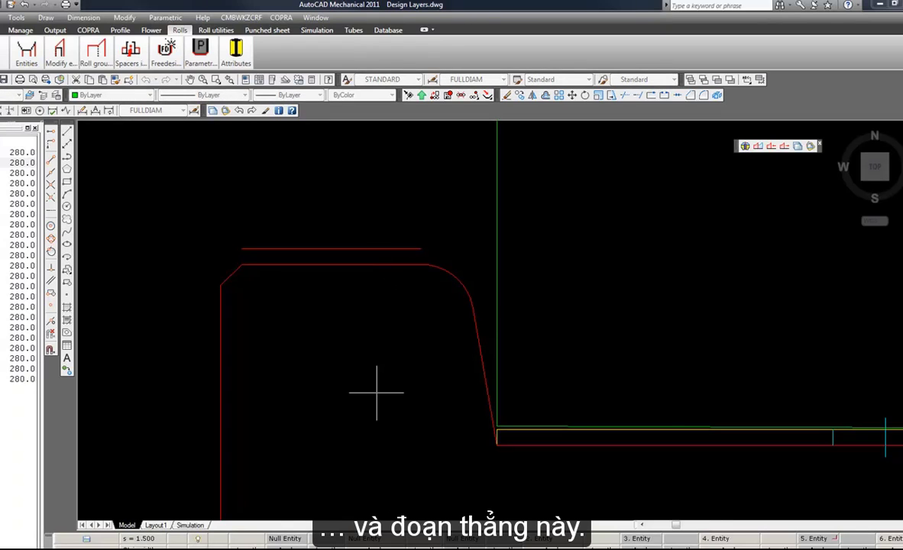
{"action": "left_click", "coordinate": [480, 356]}
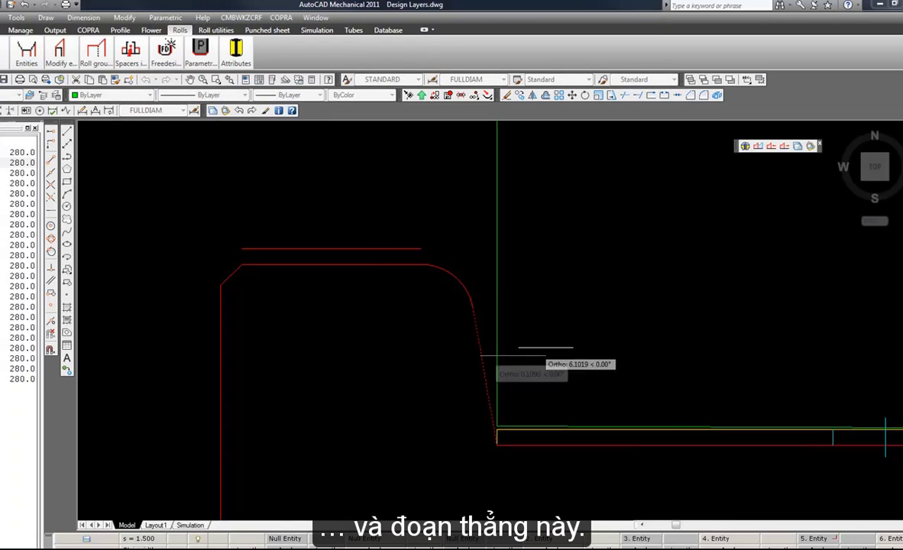
{"action": "left_click", "coordinate": [553, 344]}
{"action": "key", "text": "Escape"}
{"action": "scroll", "coordinate": [475, 405], "scroll_direction": "up", "scroll_amount": 1}
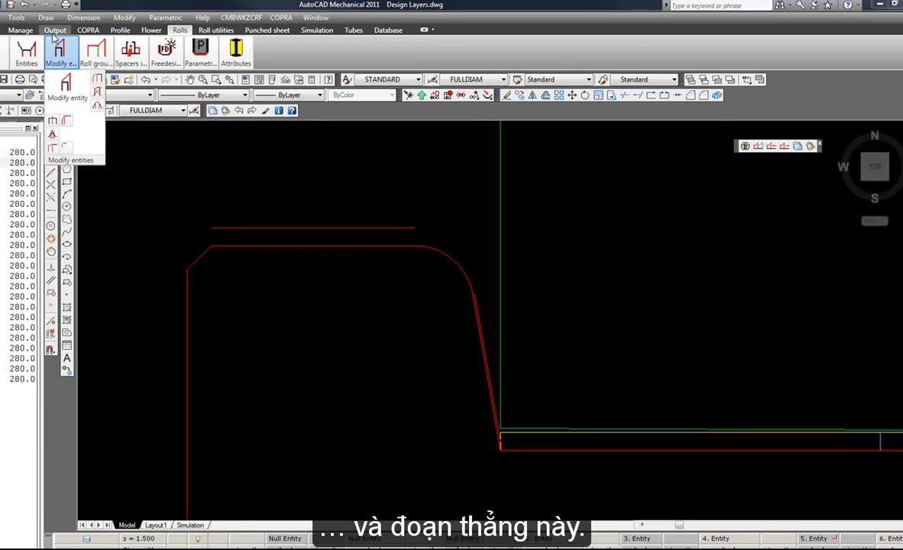
Start drawing top roll entities with crosshairs, running along the offset left shoulder line to its apparent intersection with the offset flank line.
{"action": "mouse_move", "coordinate": [32, 52]}
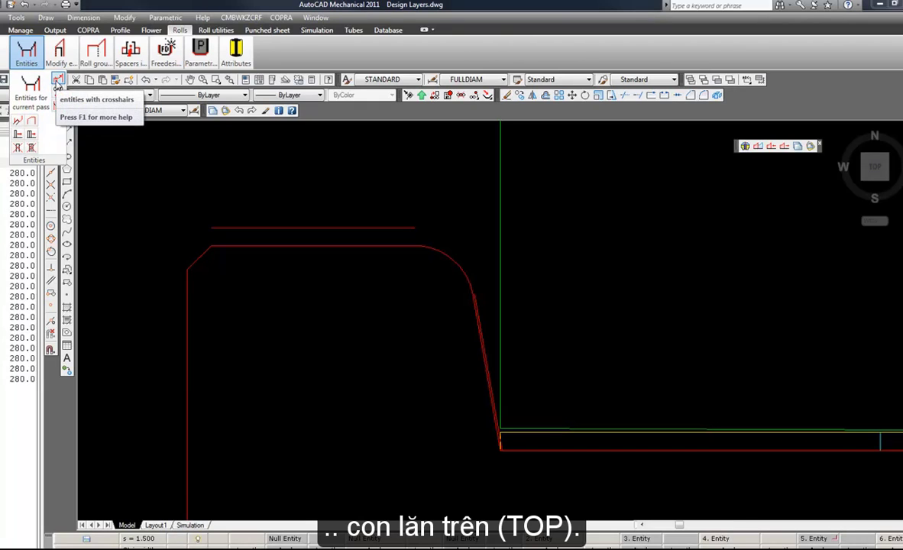
{"action": "left_click", "coordinate": [57, 81]}
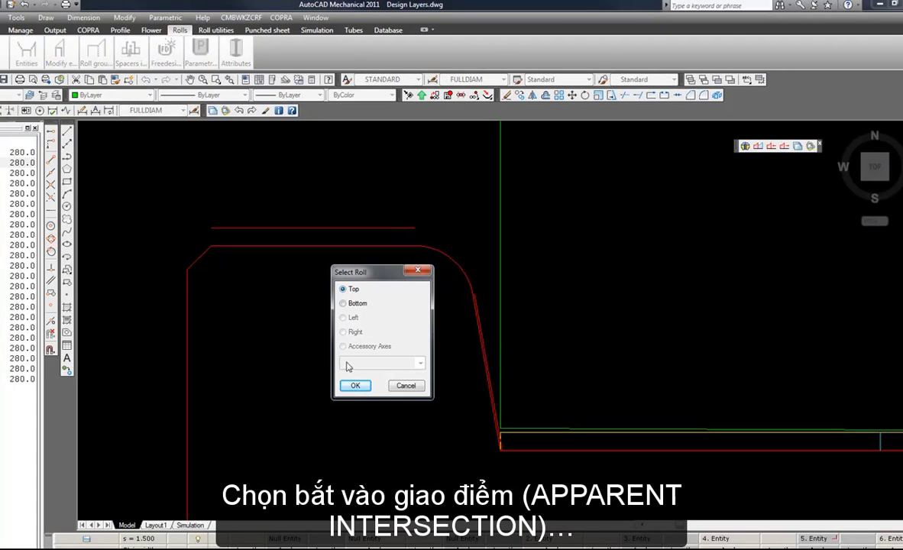
{"action": "left_click", "coordinate": [355, 386]}
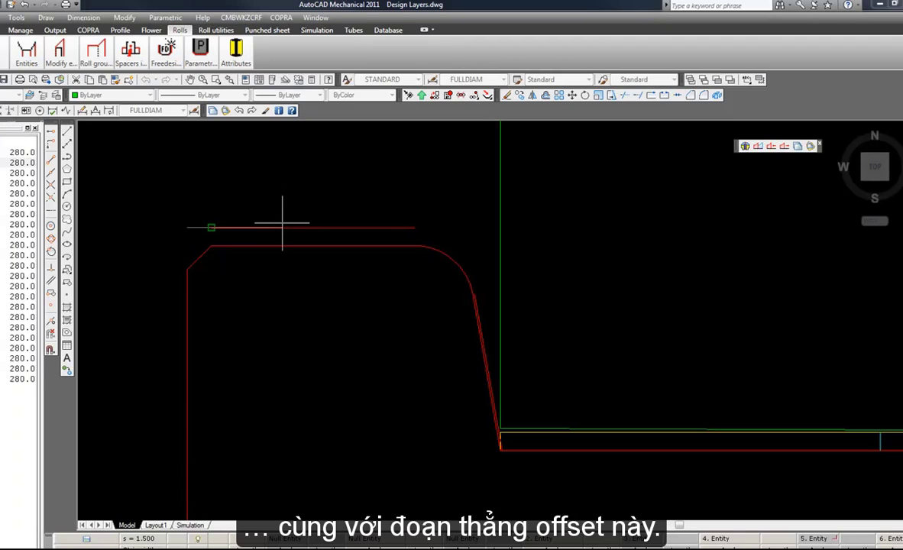
{"action": "scroll", "coordinate": [367, 236], "scroll_direction": "up", "scroll_amount": 4}
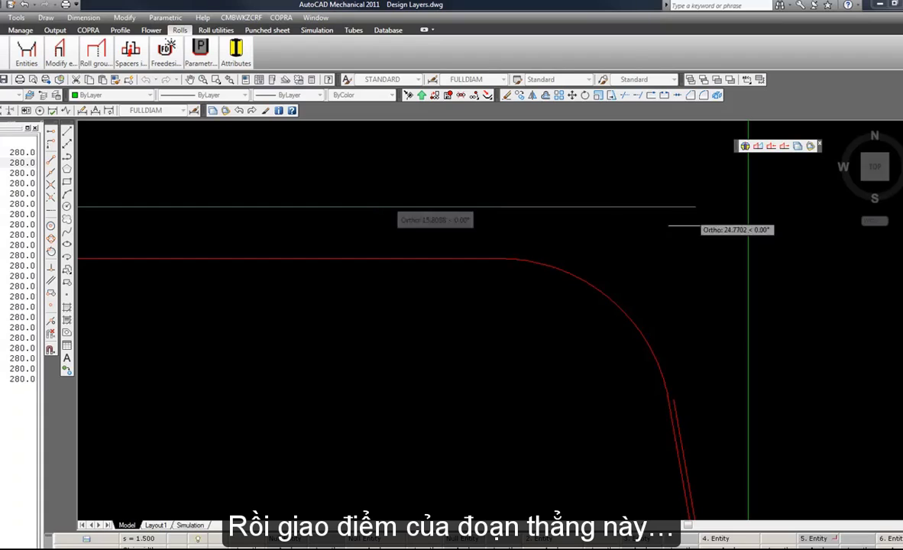
{"action": "left_click", "coordinate": [684, 416]}
Extend the top roll with a slanted entity to the apparent intersection of the offset flank line and the roll's lower contour, and finish.
{"action": "scroll", "coordinate": [496, 238], "scroll_direction": "down", "scroll_amount": 4}
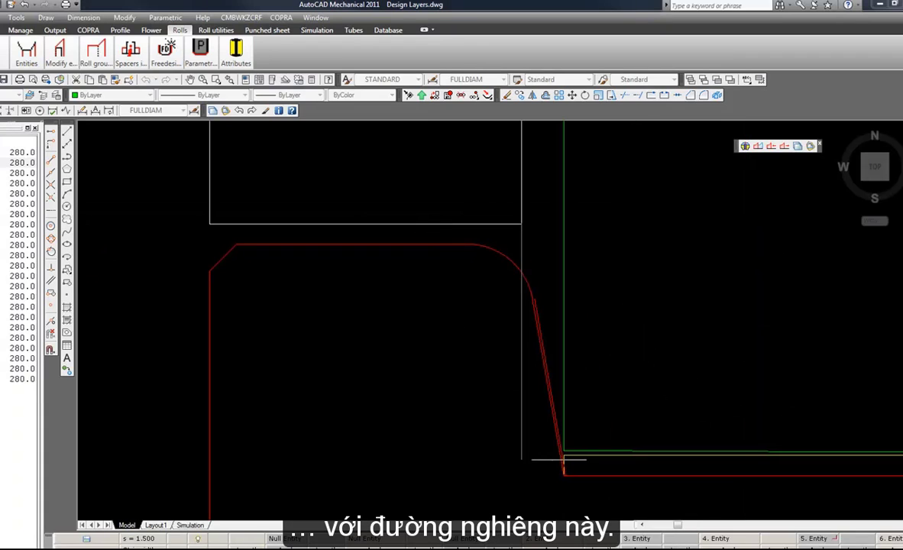
{"action": "scroll", "coordinate": [566, 462], "scroll_direction": "up", "scroll_amount": 7}
{"action": "scroll", "coordinate": [240, 436], "scroll_direction": "down", "scroll_amount": 2}
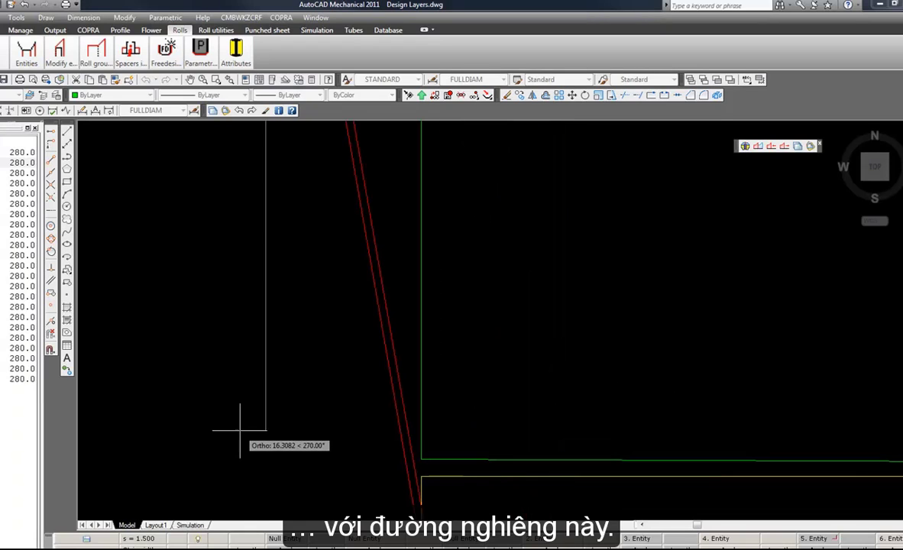
{"action": "left_click", "coordinate": [51, 201]}
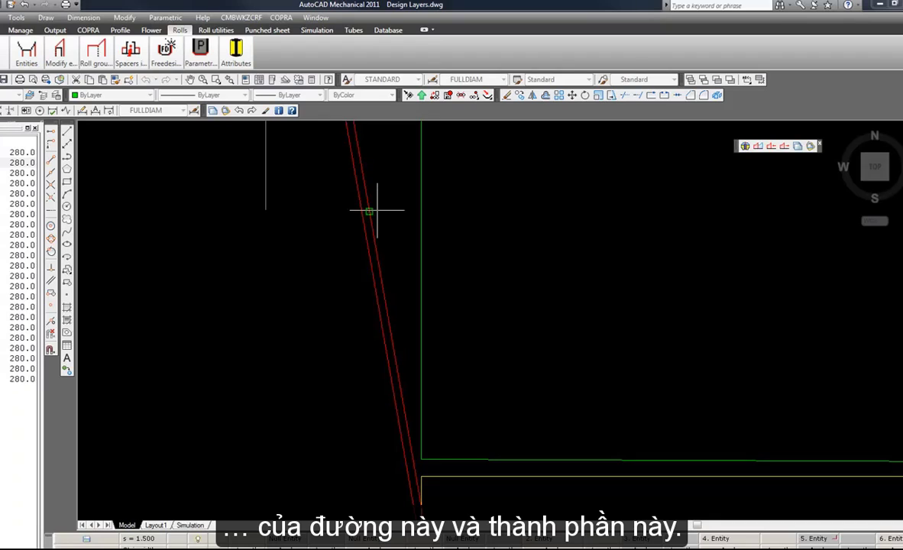
{"action": "left_click", "coordinate": [377, 210]}
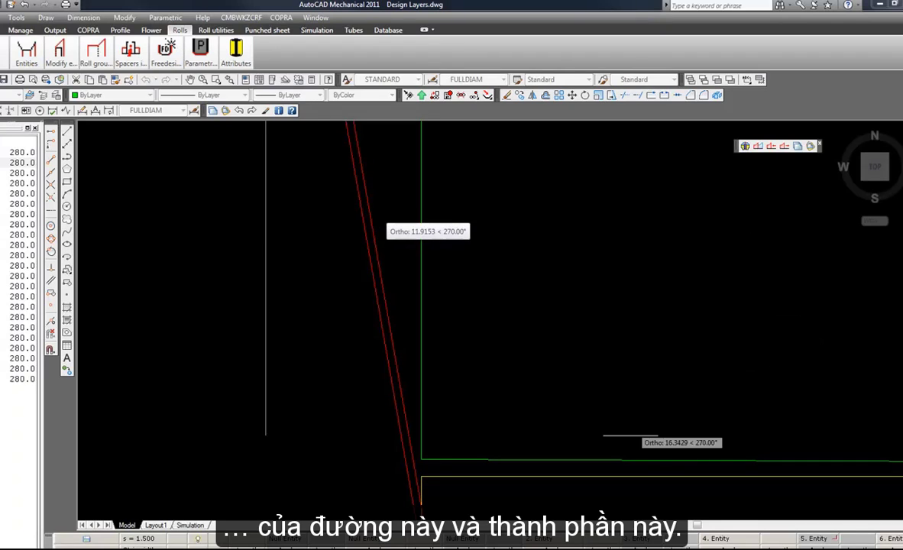
{"action": "left_click", "coordinate": [631, 456]}
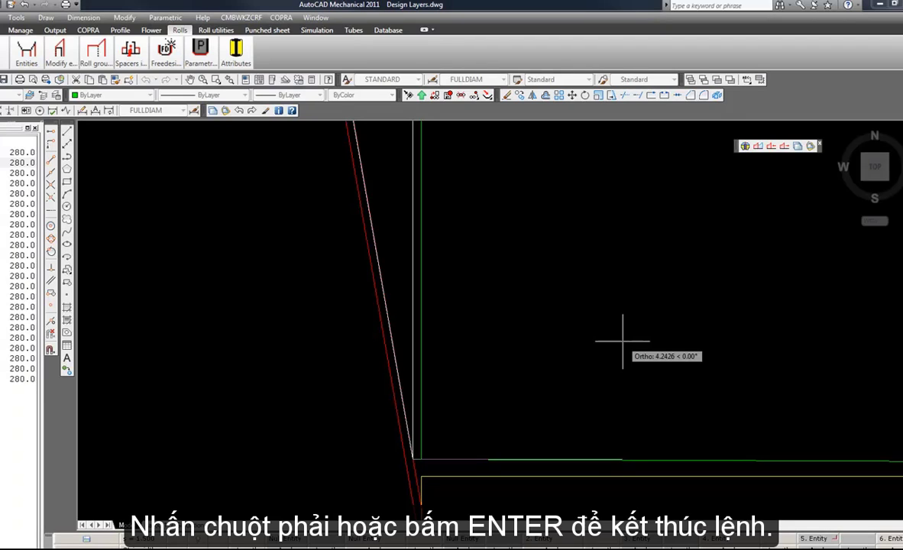
{"action": "key", "text": "Return"}
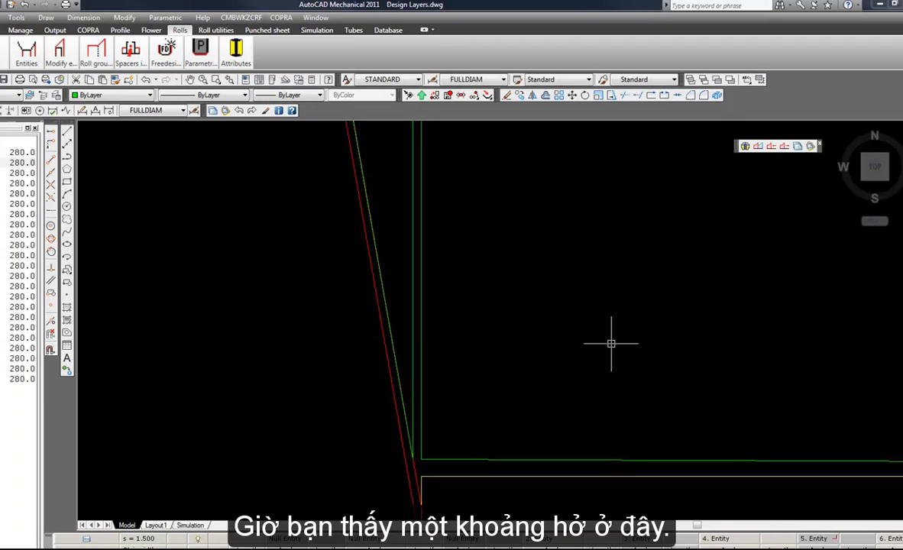
Modify the adjacent top roll entity's width on the left side using Overlap and Crosshairs, extending it to the new flank entity's lower endpoint.
{"action": "scroll", "coordinate": [433, 460], "scroll_direction": "up", "scroll_amount": 4}
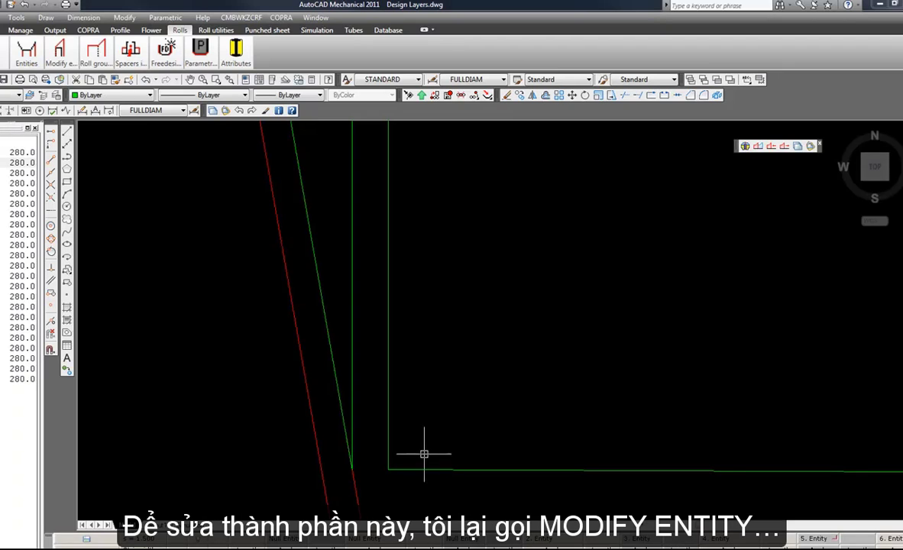
{"action": "left_click", "coordinate": [59, 52]}
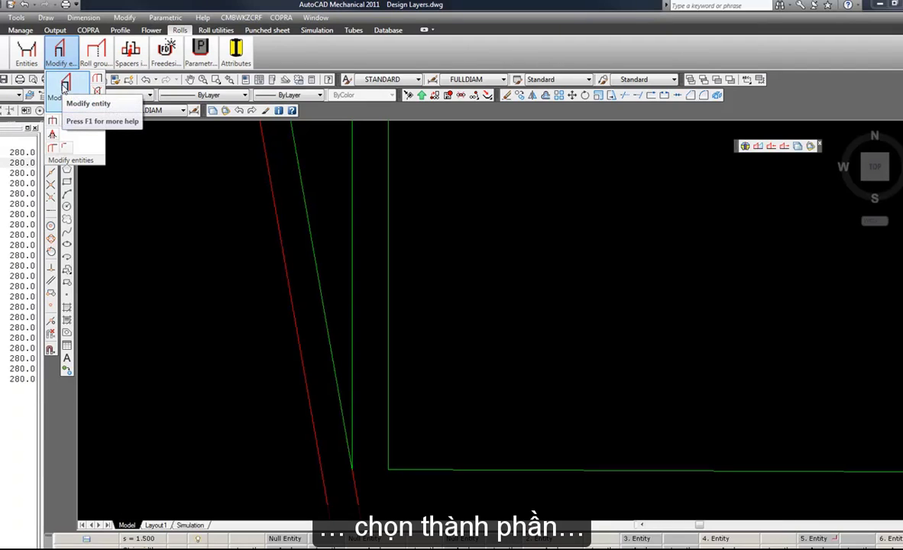
{"action": "left_click", "coordinate": [64, 85]}
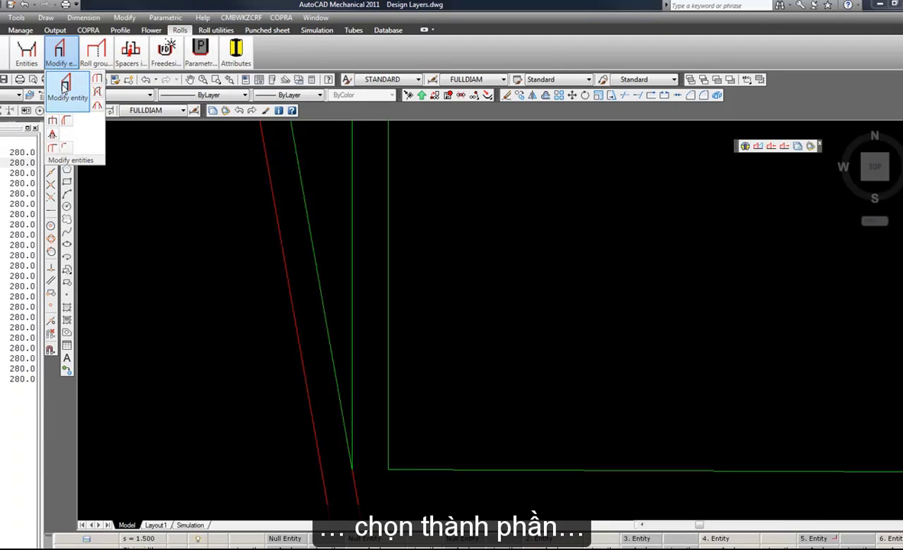
{"action": "left_click", "coordinate": [471, 334]}
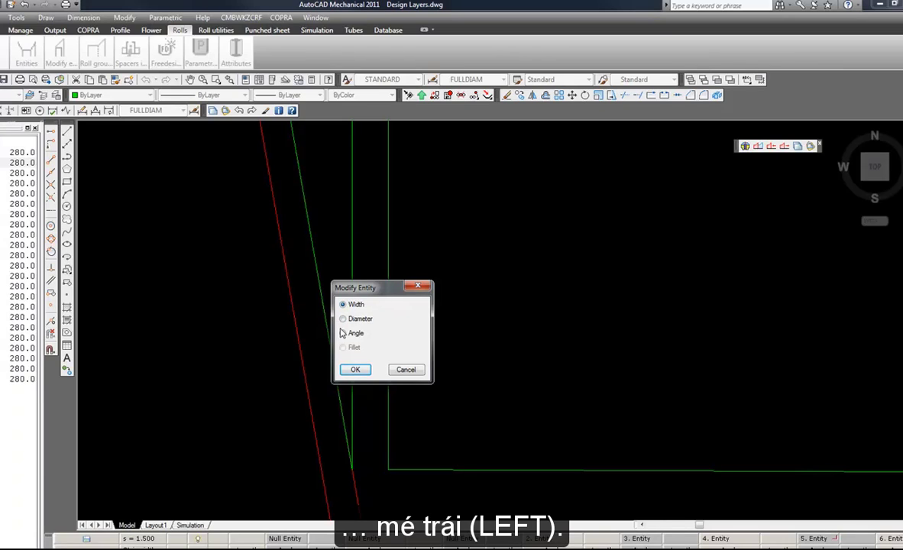
{"action": "left_click", "coordinate": [357, 371]}
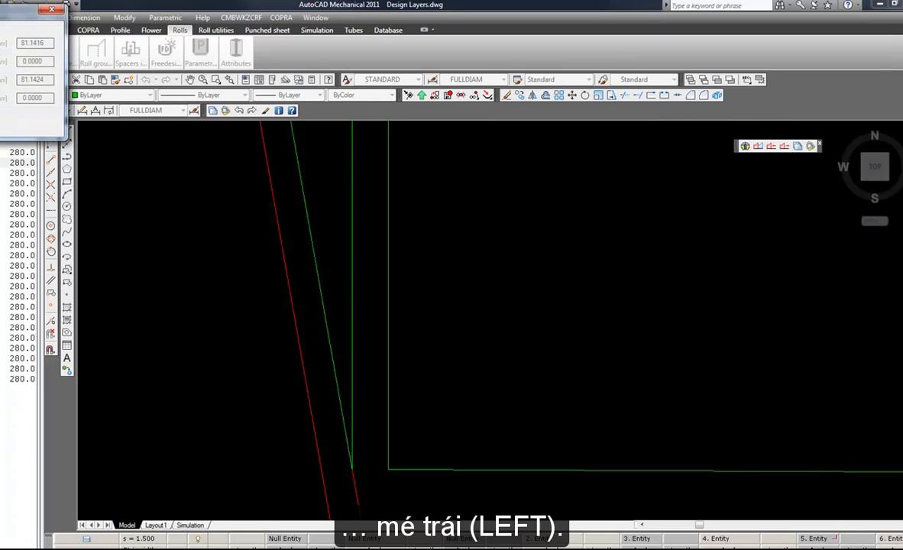
{"action": "left_click_drag", "start_coordinate": [358, 218], "coordinate": [653, 198]}
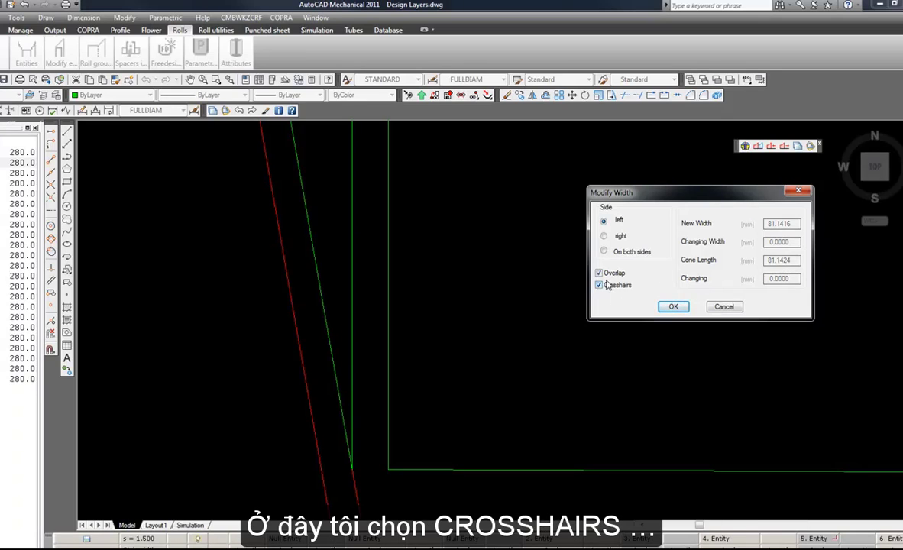
{"action": "left_click", "coordinate": [682, 310]}
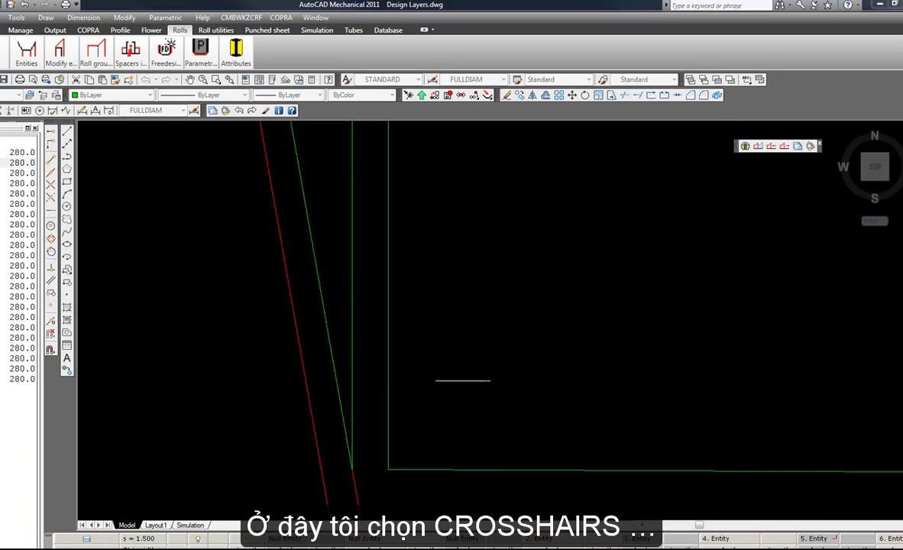
{"action": "left_click", "coordinate": [355, 415]}
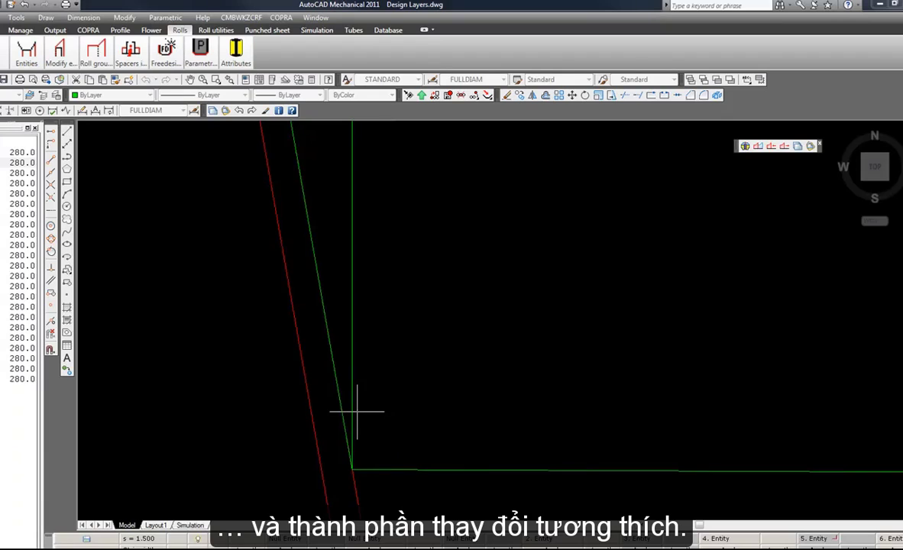
Insert tangential radii at the upper and lower ends of the top roll's slanted left flank.
{"action": "scroll", "coordinate": [397, 413], "scroll_direction": "down", "scroll_amount": 3}
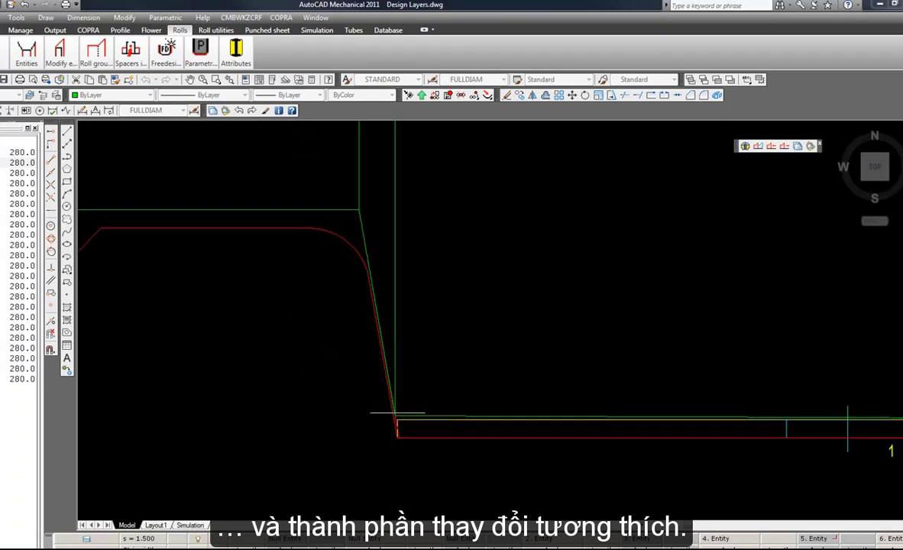
{"action": "scroll", "coordinate": [374, 393], "scroll_direction": "up", "scroll_amount": 2}
{"action": "middle_click_drag", "start_coordinate": [406, 396], "coordinate": [494, 407]}
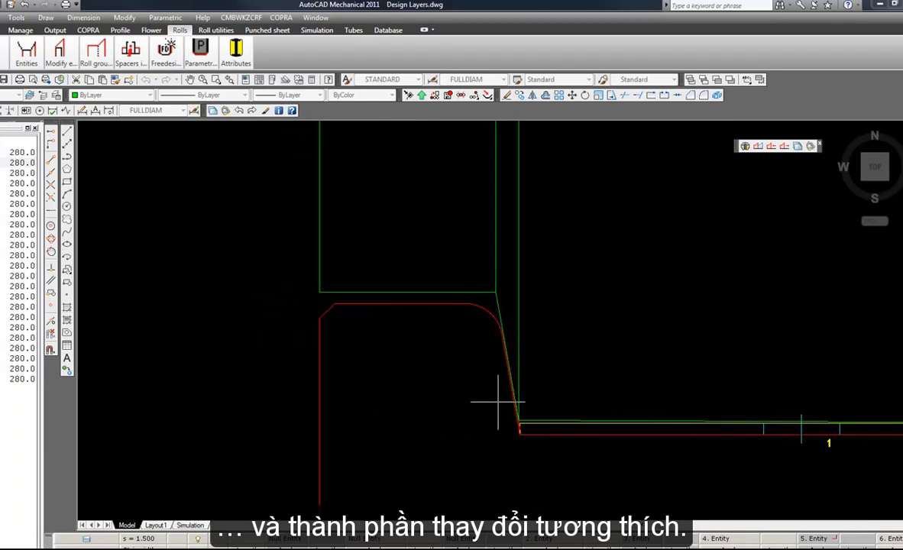
{"action": "left_click", "coordinate": [59, 52]}
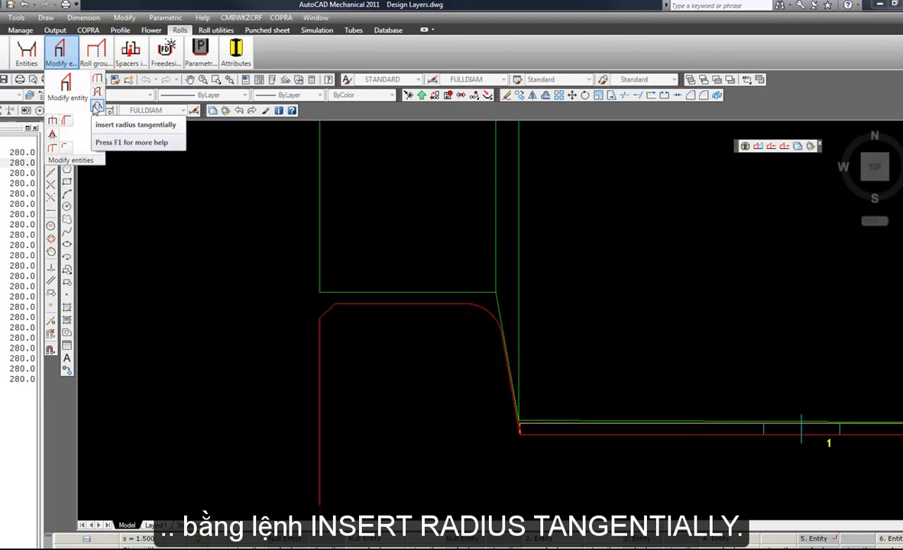
{"action": "left_click", "coordinate": [96, 108]}
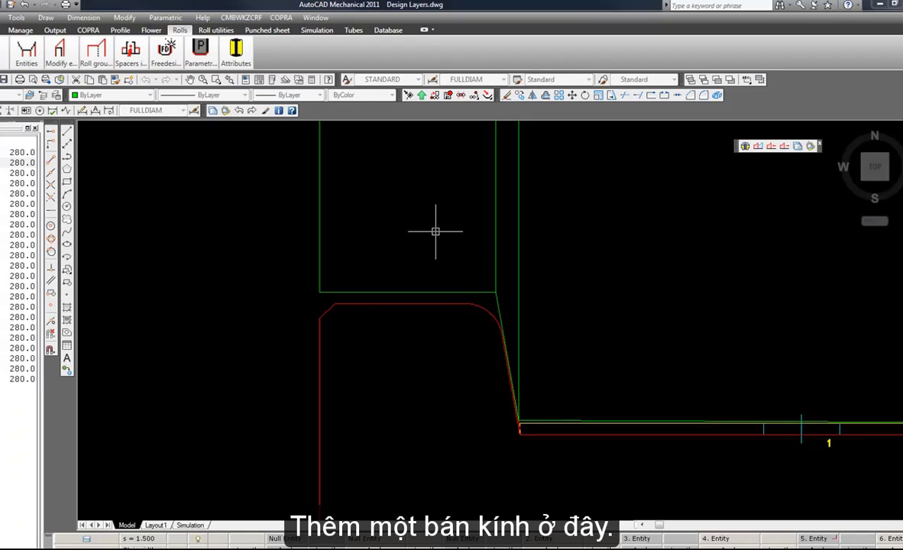
{"action": "key", "text": "Return"}
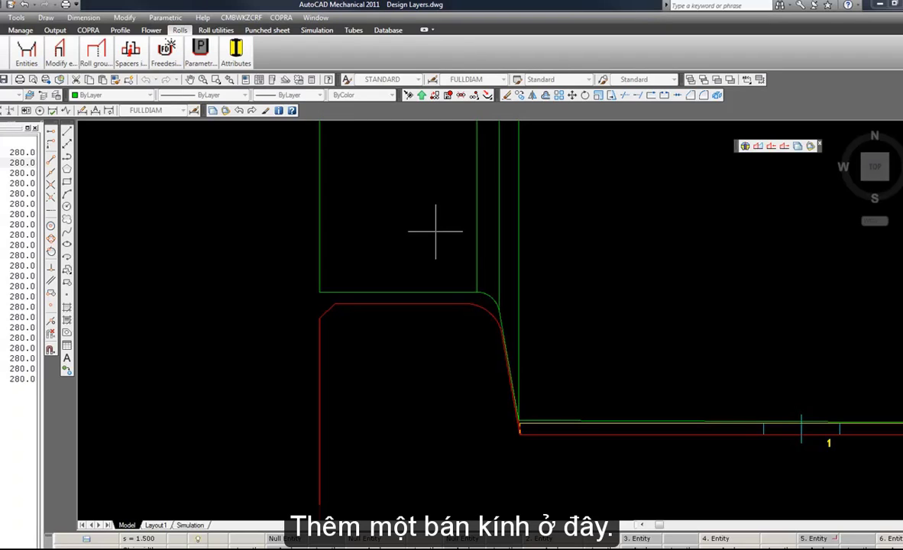
{"action": "scroll", "coordinate": [547, 428], "scroll_direction": "up", "scroll_amount": 2}
{"action": "scroll", "coordinate": [520, 427], "scroll_direction": "up", "scroll_amount": 3}
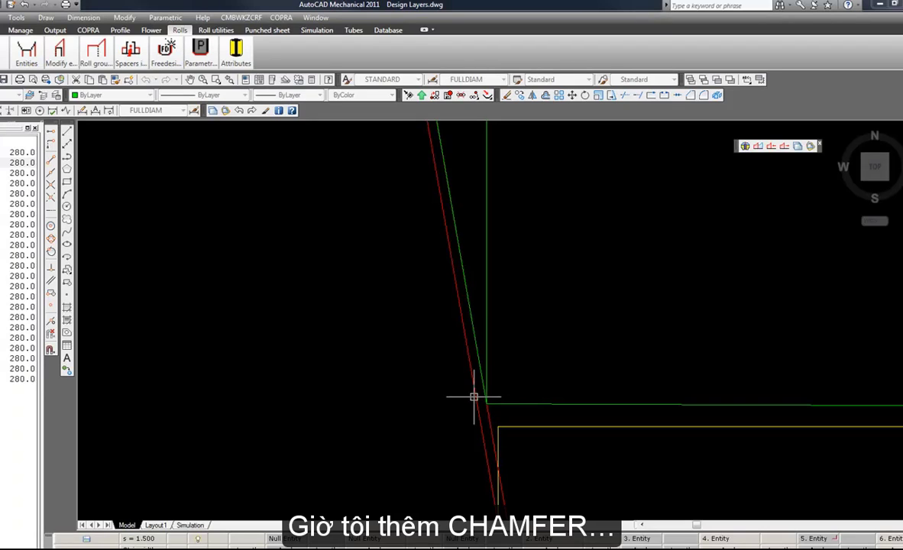
{"action": "key", "text": "Return"}
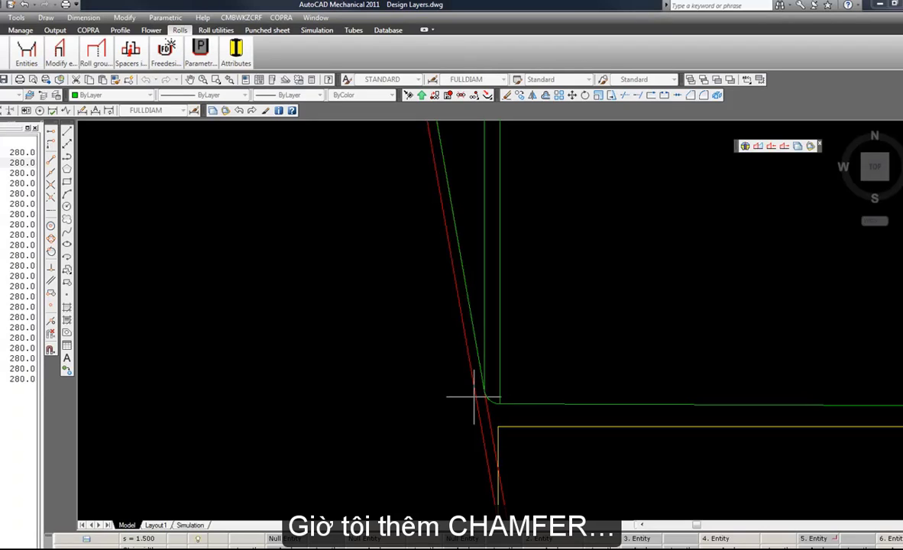
Add a 2 mm, 45-degree chamfer to the outer left corner of the top roll's shoulder.
{"action": "scroll", "coordinate": [474, 397], "scroll_direction": "down", "scroll_amount": 3}
{"action": "scroll", "coordinate": [493, 363], "scroll_direction": "up", "scroll_amount": 4}
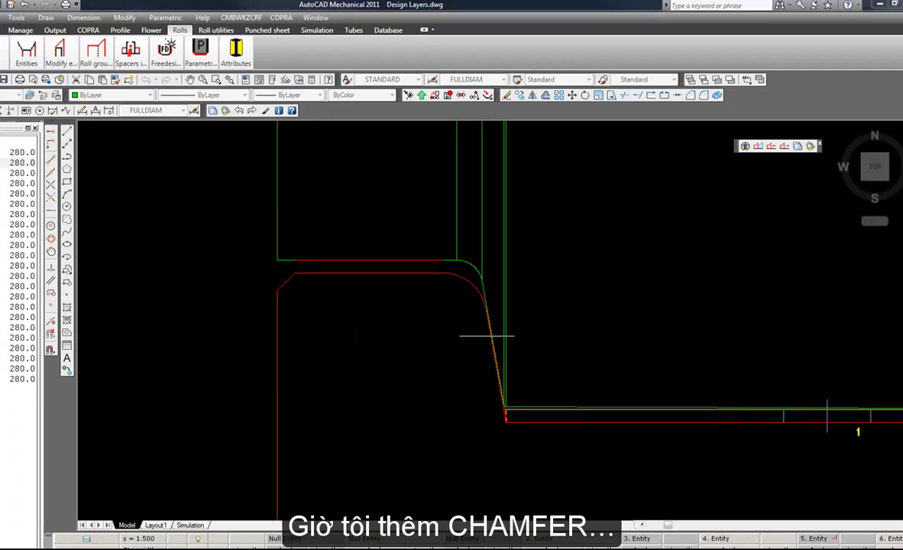
{"action": "left_click", "coordinate": [59, 52]}
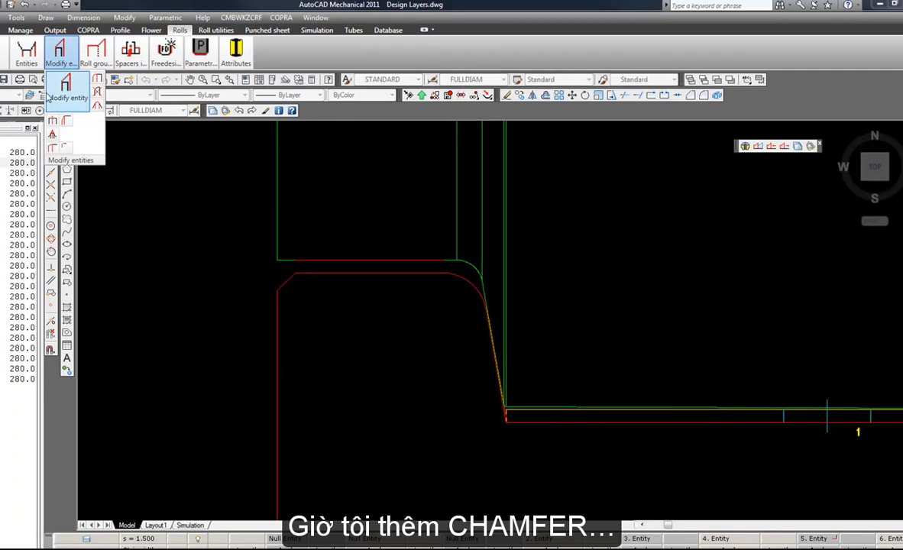
{"action": "left_click", "coordinate": [66, 121]}
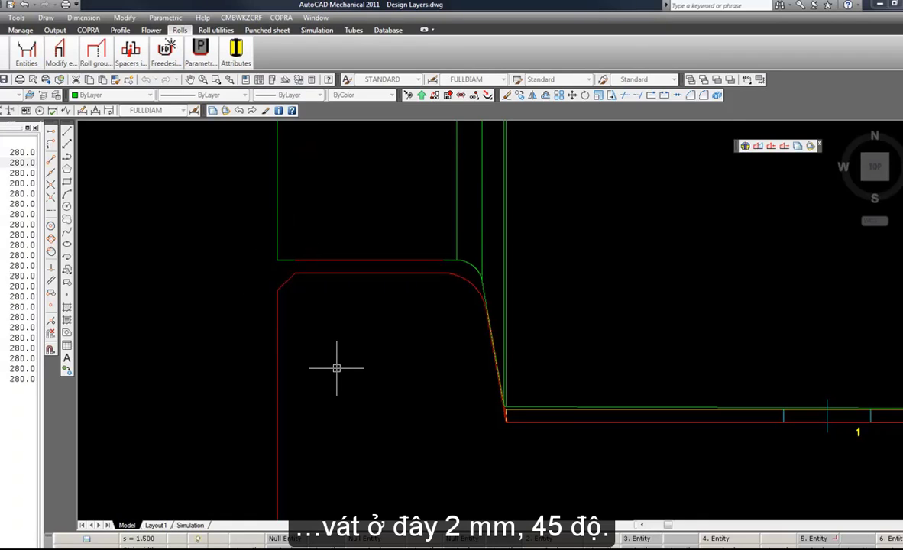
{"action": "key", "text": "Return"}
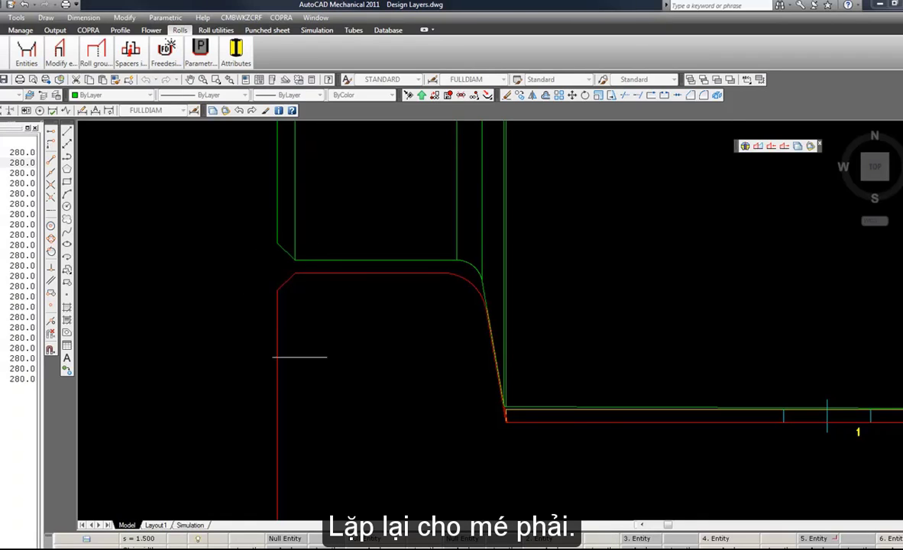
Explode the lower roll's contour polyline at its right shoulder into separate segments.
{"action": "scroll", "coordinate": [226, 366], "scroll_direction": "down", "scroll_amount": 6}
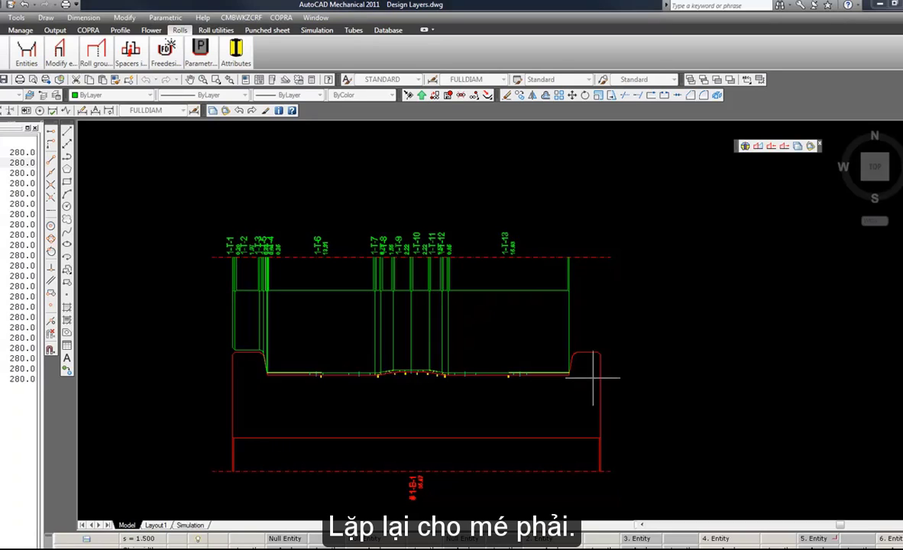
{"action": "middle_click_drag", "start_coordinate": [669, 320], "coordinate": [617, 294]}
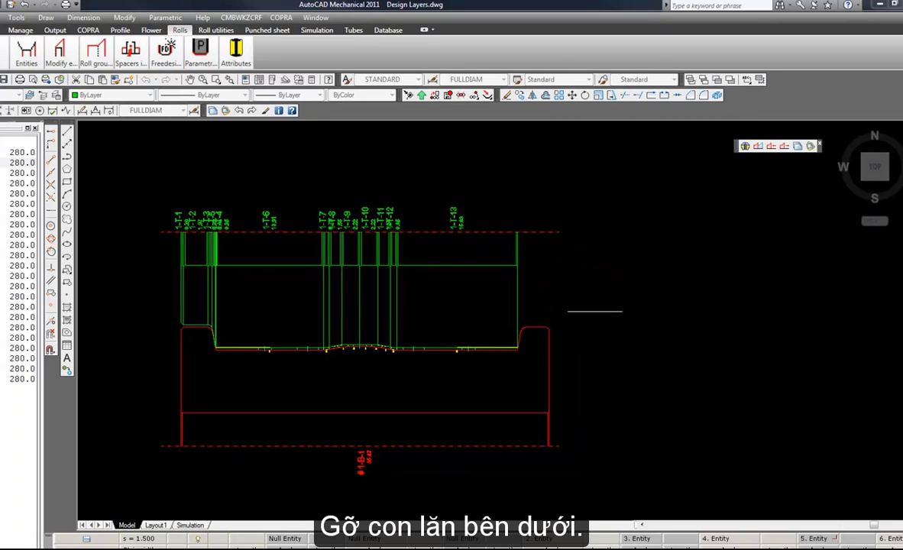
{"action": "scroll", "coordinate": [534, 344], "scroll_direction": "up", "scroll_amount": 4}
{"action": "scroll", "coordinate": [443, 328], "scroll_direction": "up", "scroll_amount": 2}
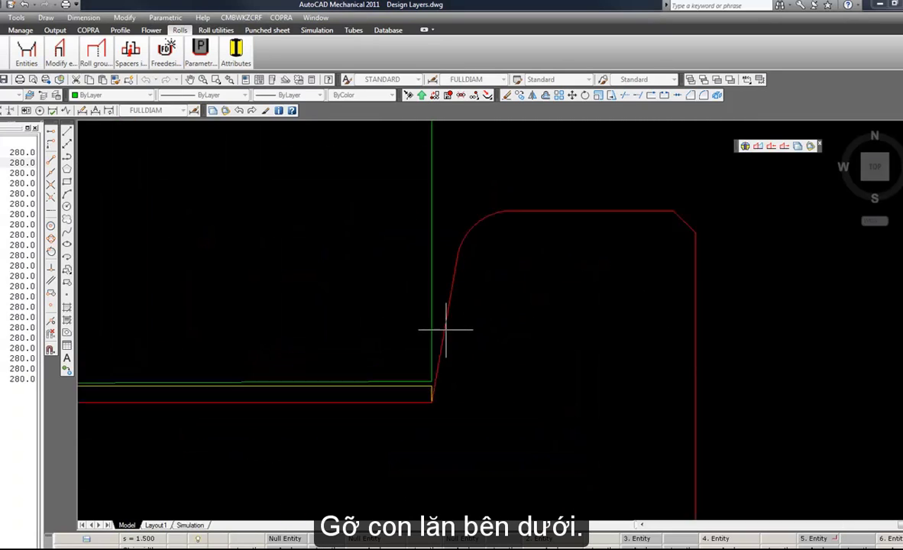
{"action": "middle_click_drag", "start_coordinate": [449, 330], "coordinate": [418, 379]}
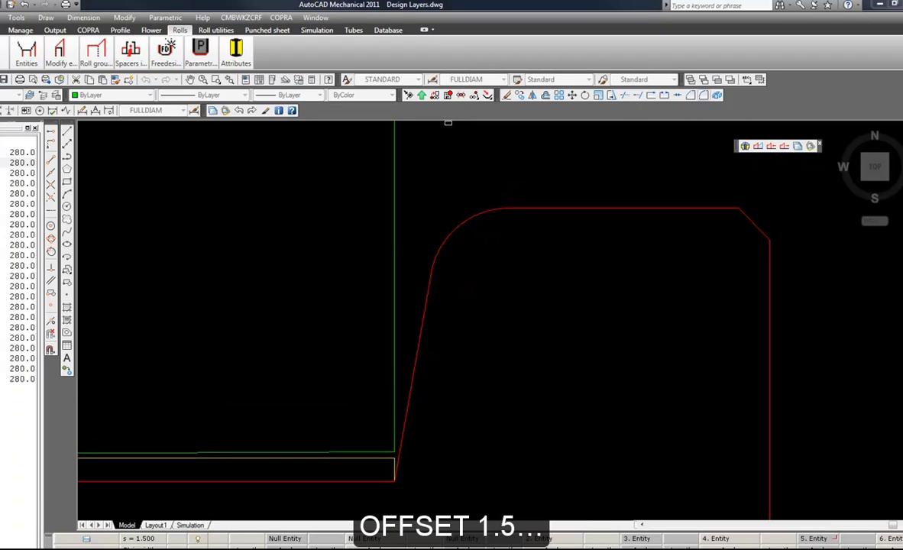
{"action": "key", "text": "Escape"}
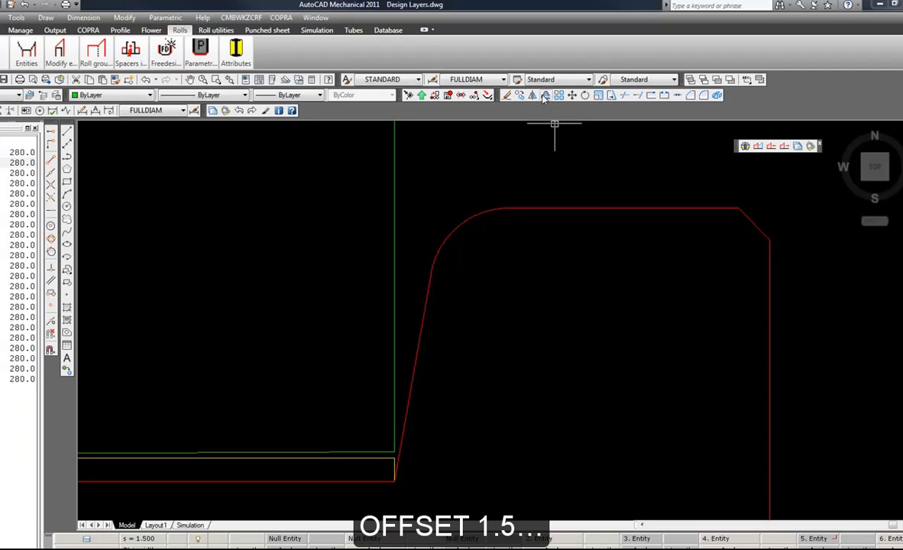
Offset the lower roll's right shoulder line upward by 1.5 mm and its slanted flank outward on the left for material clearance.
{"action": "left_click", "coordinate": [545, 96]}
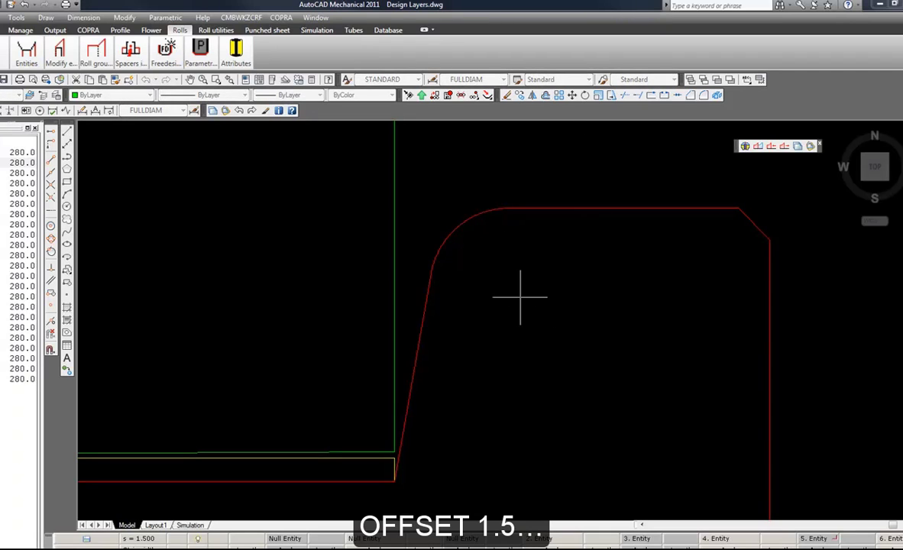
{"action": "left_click", "coordinate": [574, 207]}
{"action": "left_click", "coordinate": [576, 190]}
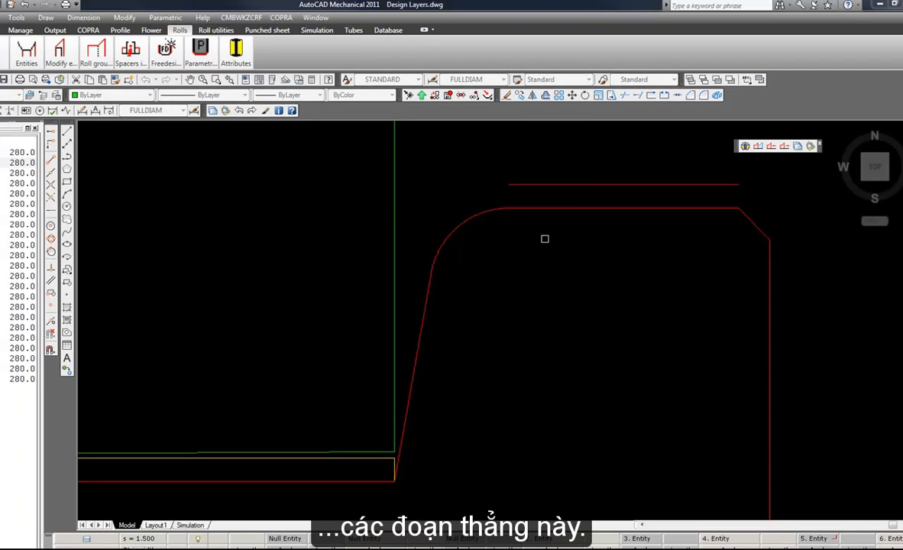
{"action": "key", "text": "Escape"}
{"action": "key", "text": "Return"}
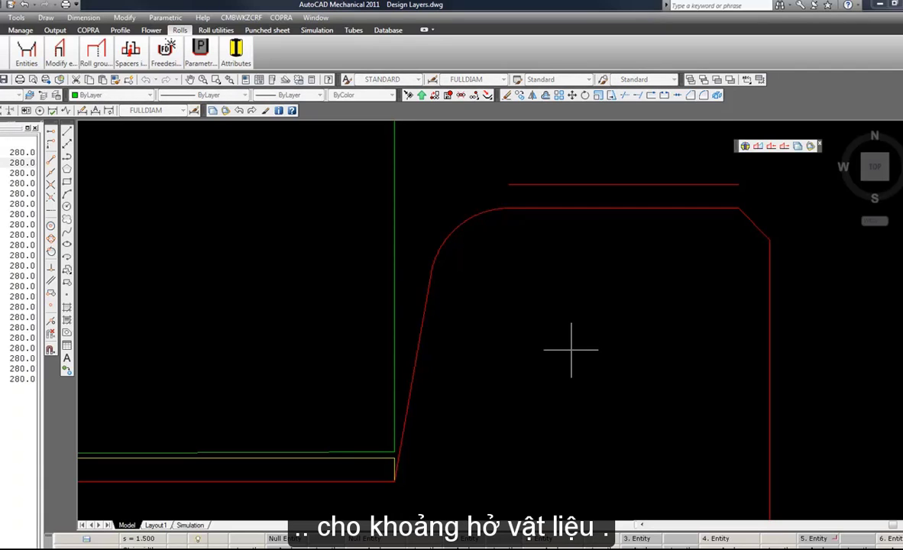
{"action": "left_click", "coordinate": [421, 329]}
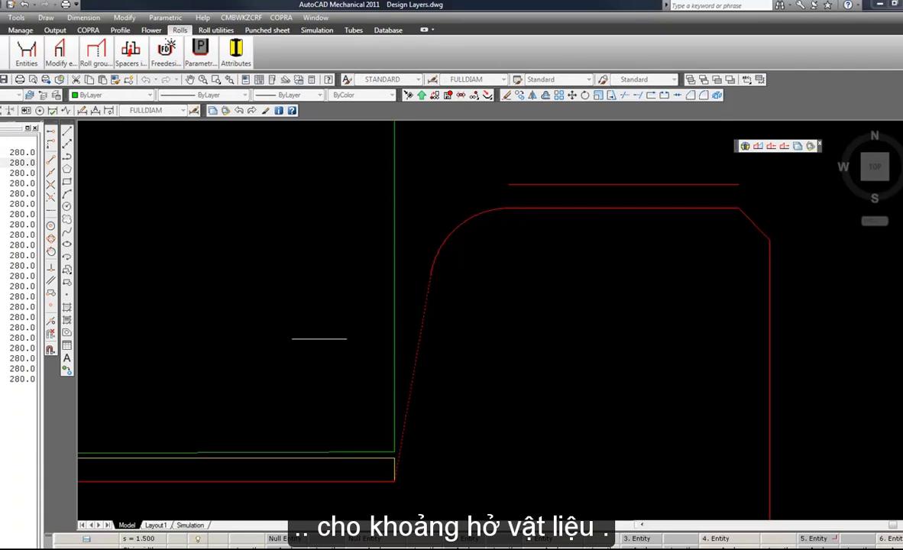
{"action": "left_click", "coordinate": [496, 268]}
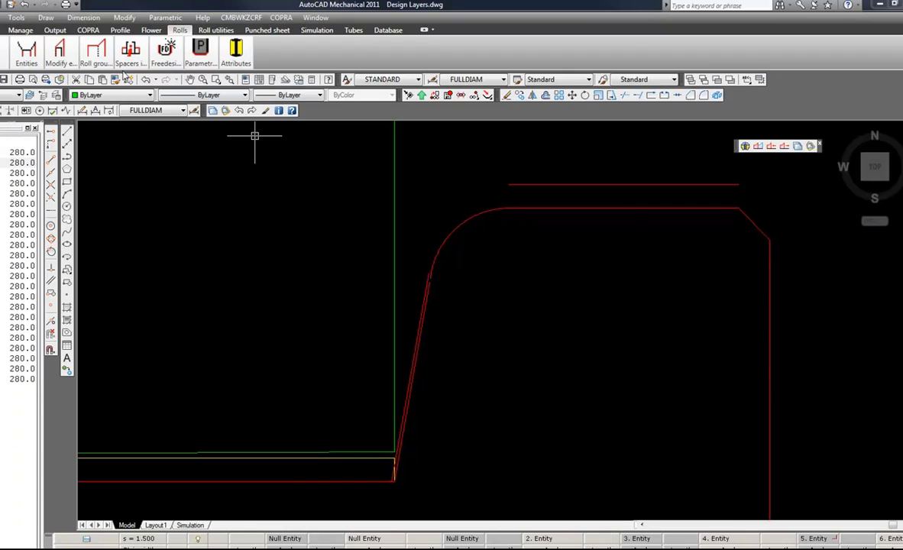
Create top roll entities with crosshairs along the offset flank and shoulder lines, ending in line with the lower roll's right side.
{"action": "left_click", "coordinate": [33, 61]}
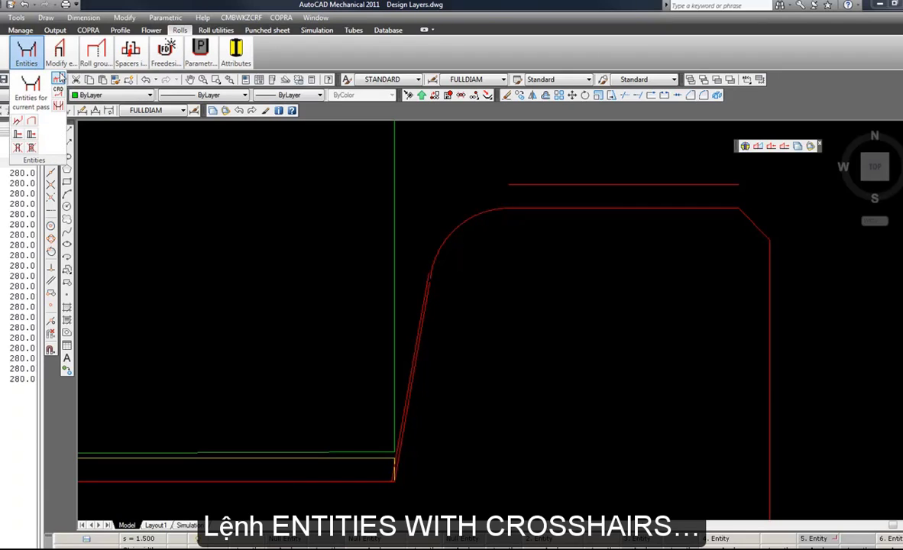
{"action": "left_click", "coordinate": [59, 79]}
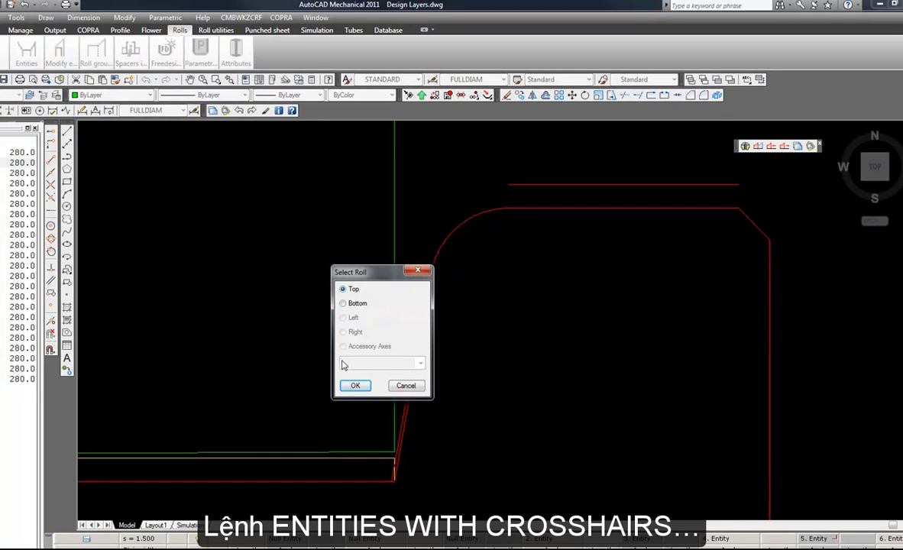
{"action": "left_click", "coordinate": [355, 386]}
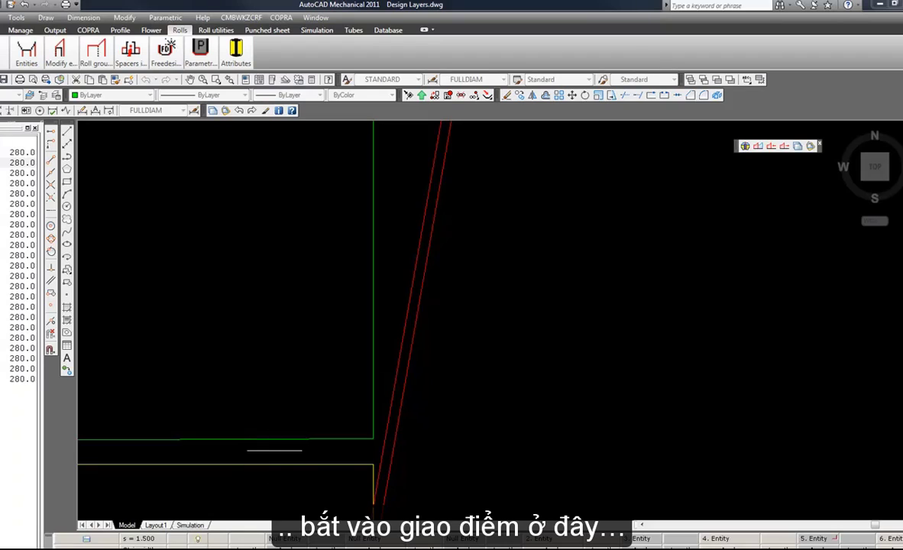
{"action": "left_click", "coordinate": [385, 399]}
{"action": "scroll", "coordinate": [354, 426], "scroll_direction": "down", "scroll_amount": 7}
{"action": "scroll", "coordinate": [468, 135], "scroll_direction": "up", "scroll_amount": 3}
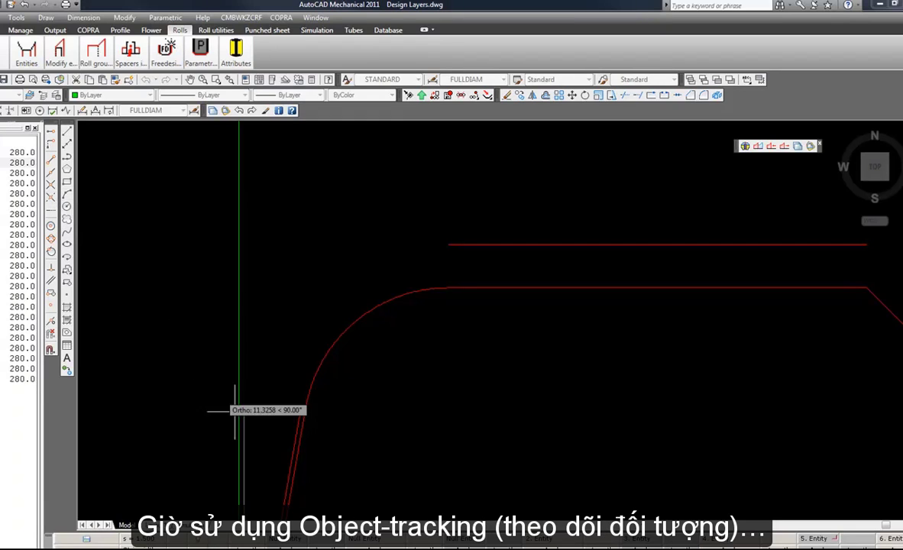
{"action": "scroll", "coordinate": [241, 417], "scroll_direction": "up", "scroll_amount": 2}
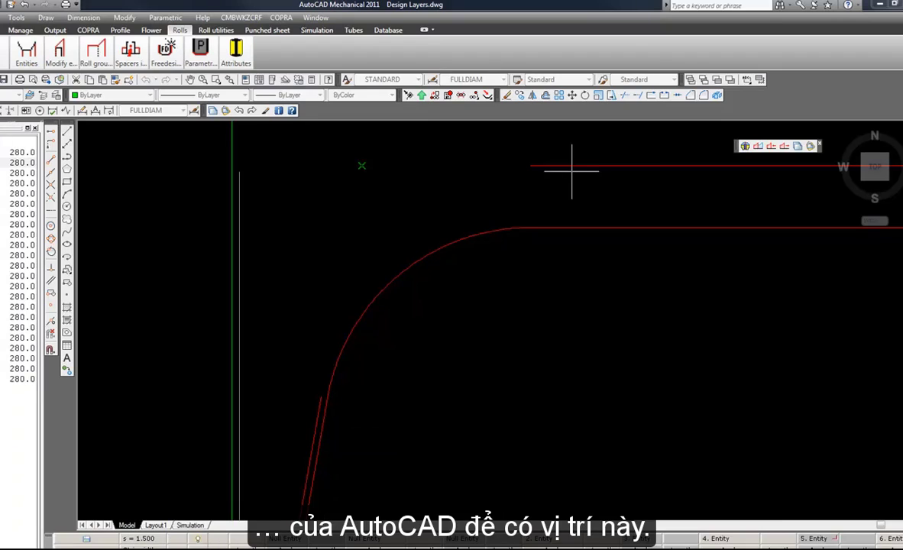
{"action": "scroll", "coordinate": [355, 201], "scroll_direction": "down", "scroll_amount": 4}
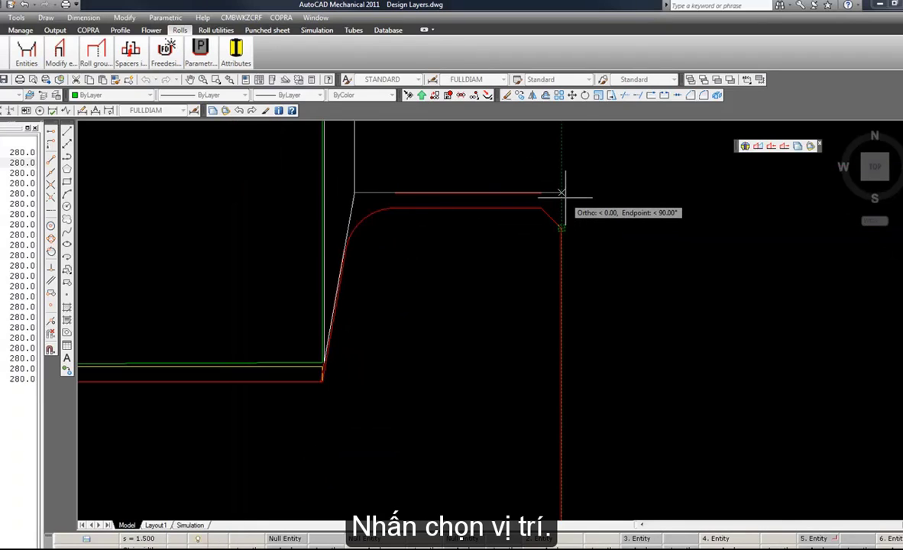
{"action": "left_click", "coordinate": [561, 193]}
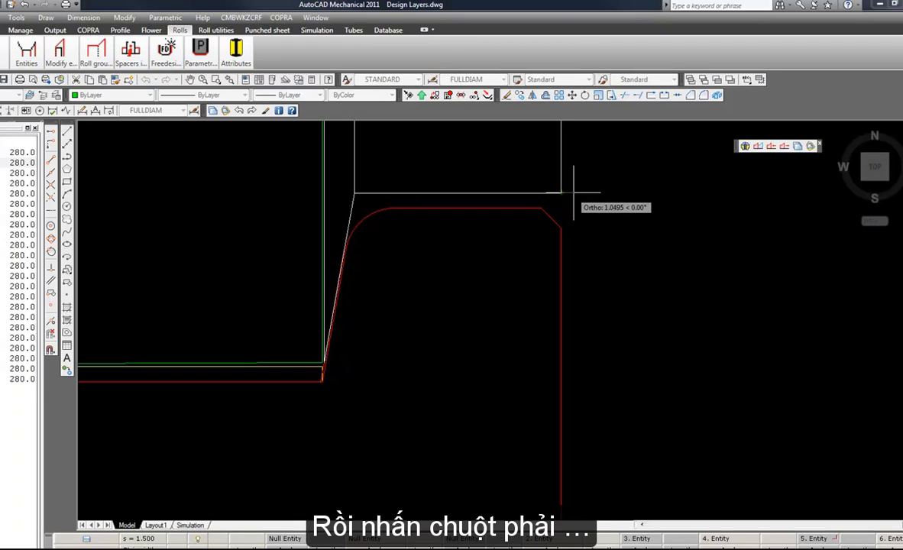
{"action": "key", "text": "Return"}
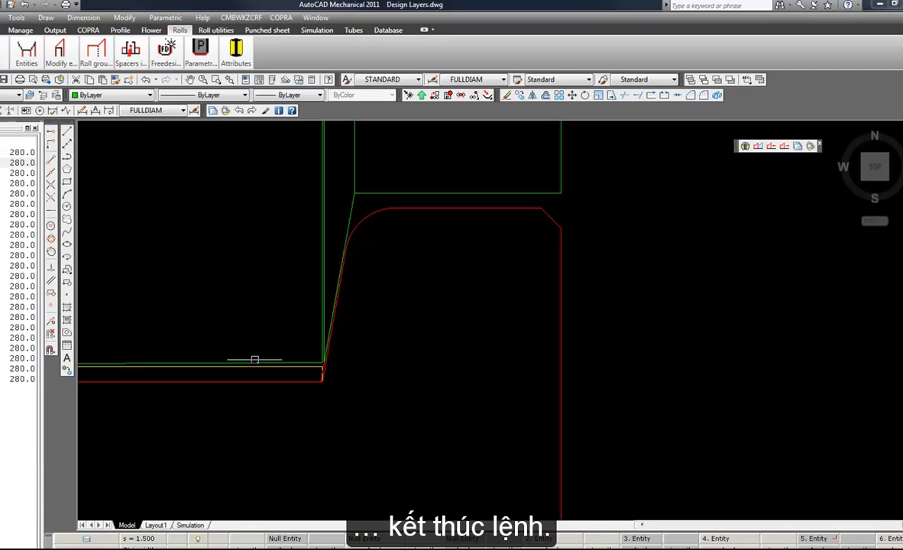
Modify the adjacent top roll entity's width on the right side using Overlap and Crosshairs, extending it to the new flank's lower endpoint.
{"action": "left_click", "coordinate": [59, 55]}
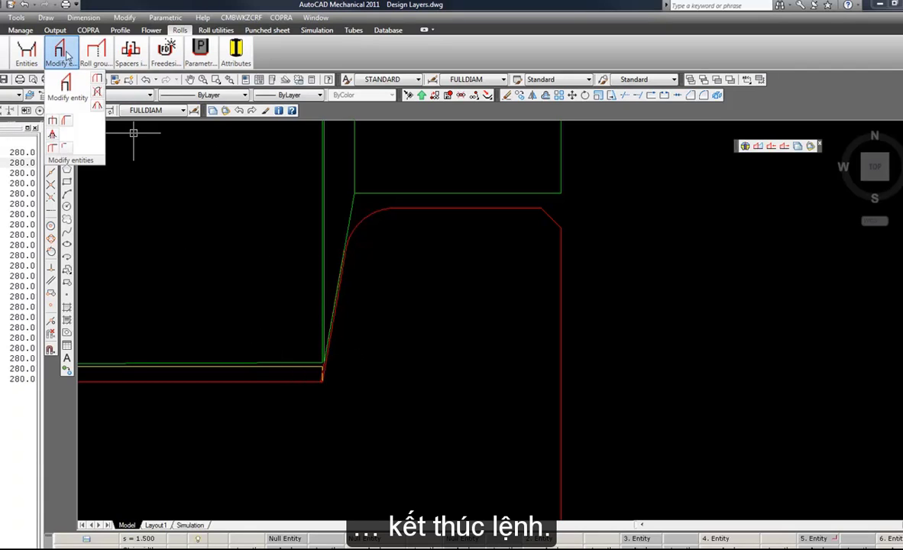
{"action": "left_click", "coordinate": [65, 85]}
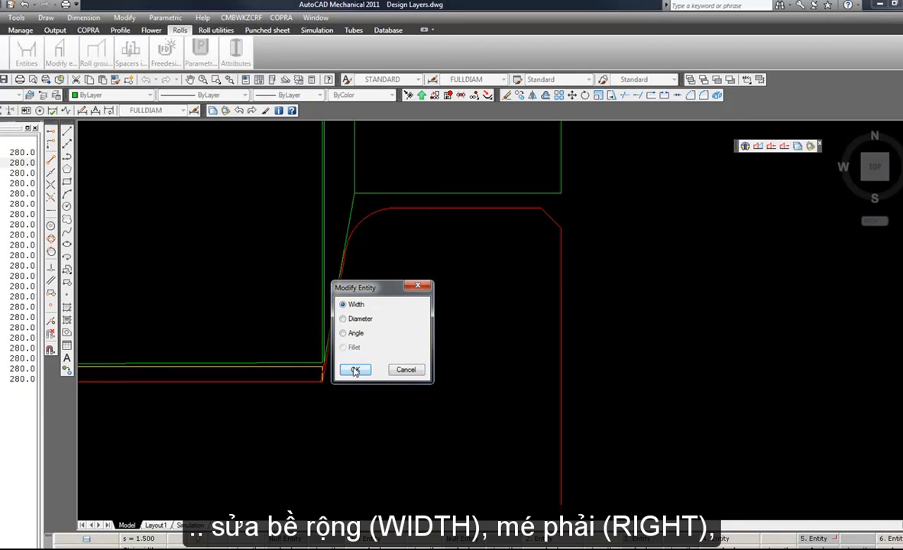
{"action": "left_click", "coordinate": [354, 370]}
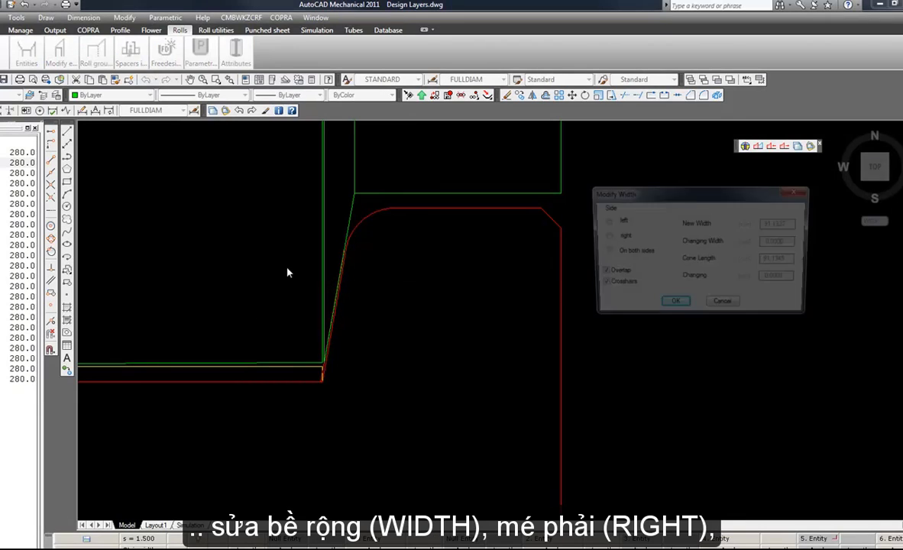
{"action": "left_click", "coordinate": [605, 237]}
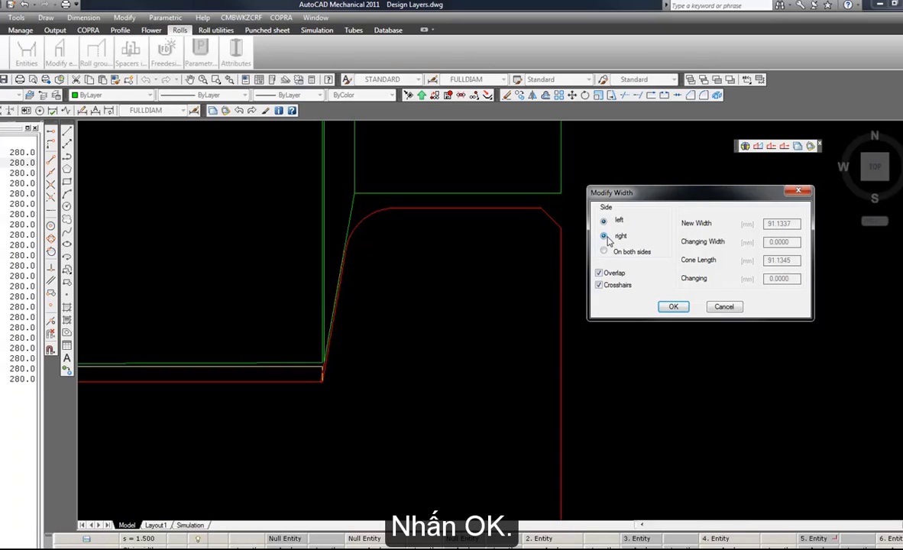
{"action": "left_click", "coordinate": [674, 306]}
{"action": "scroll", "coordinate": [256, 368], "scroll_direction": "up", "scroll_amount": 5}
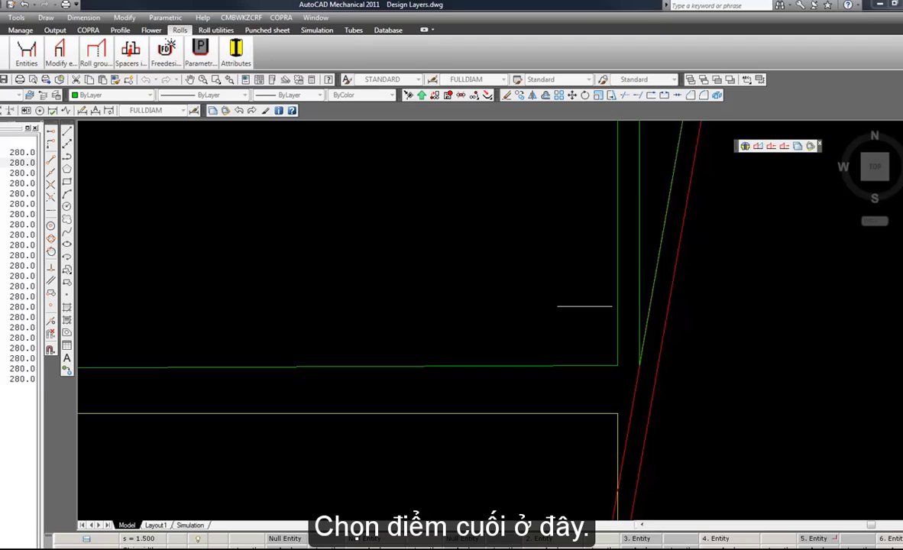
{"action": "left_click", "coordinate": [639, 355]}
{"action": "scroll", "coordinate": [506, 410], "scroll_direction": "down", "scroll_amount": 8}
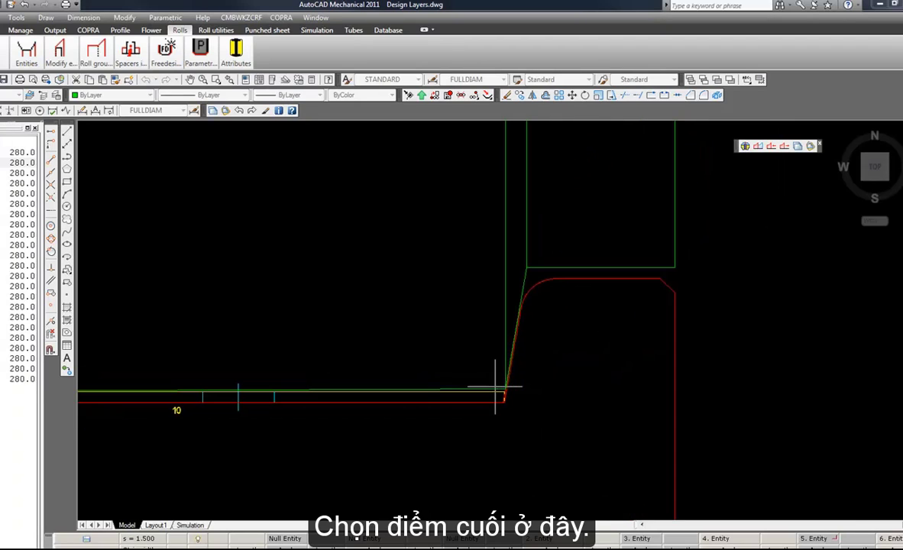
Insert tangential radii at both ends of the top roll's slanted right flank, using 0.25 mm at the lower end.
{"action": "left_click", "coordinate": [54, 57]}
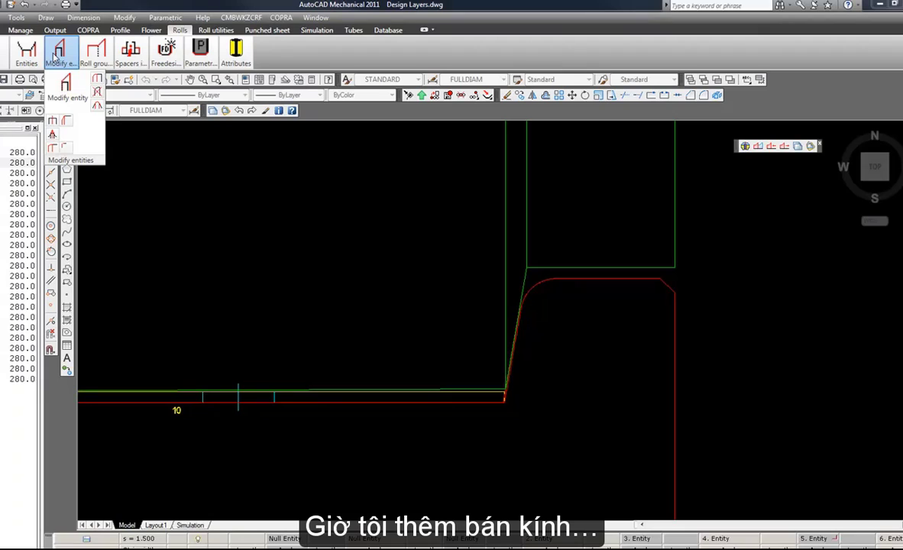
{"action": "left_click", "coordinate": [98, 106]}
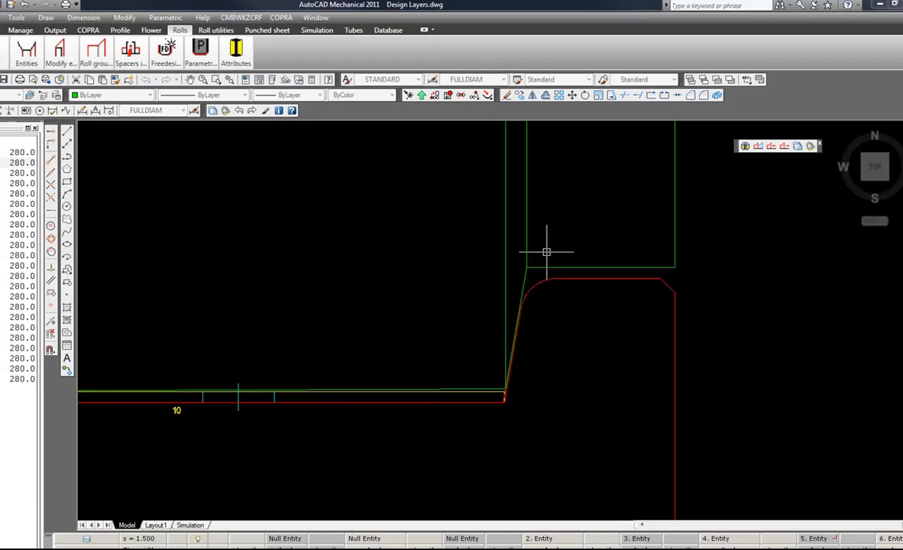
{"action": "scroll", "coordinate": [474, 371], "scroll_direction": "up", "scroll_amount": 4}
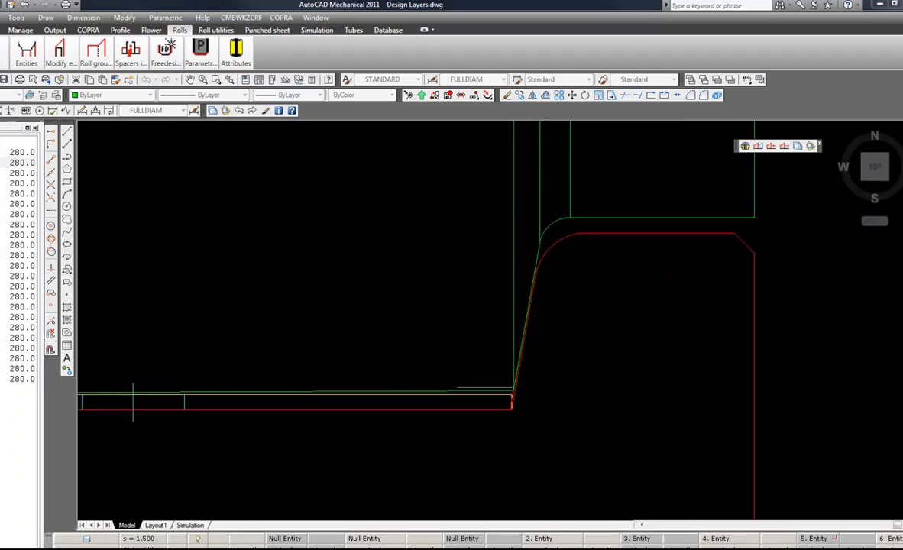
{"action": "scroll", "coordinate": [527, 390], "scroll_direction": "up", "scroll_amount": 3}
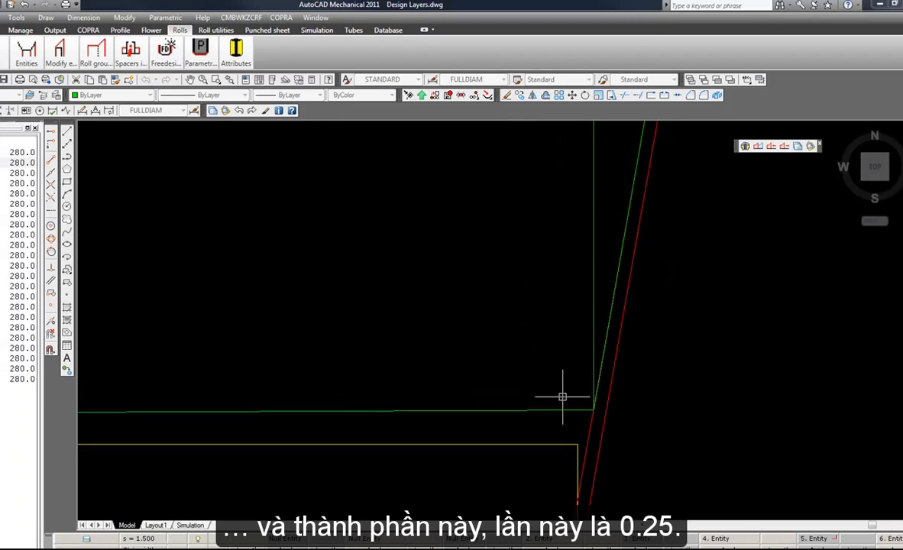
{"action": "scroll", "coordinate": [559, 397], "scroll_direction": "down", "scroll_amount": 4}
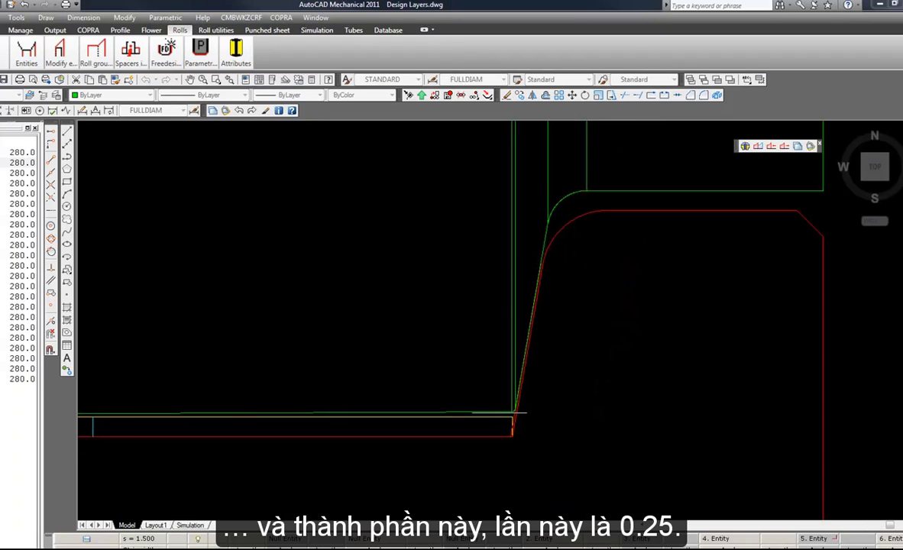
Add a chamfer matching the left side's to the outer right corner of the top roll's shoulder.
{"action": "scroll", "coordinate": [593, 321], "scroll_direction": "up", "scroll_amount": 4}
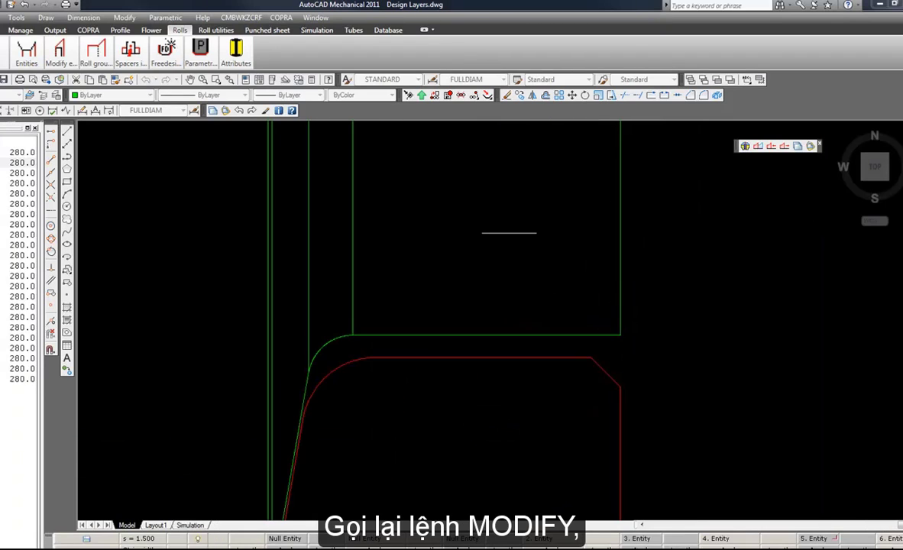
{"action": "left_click", "coordinate": [63, 55]}
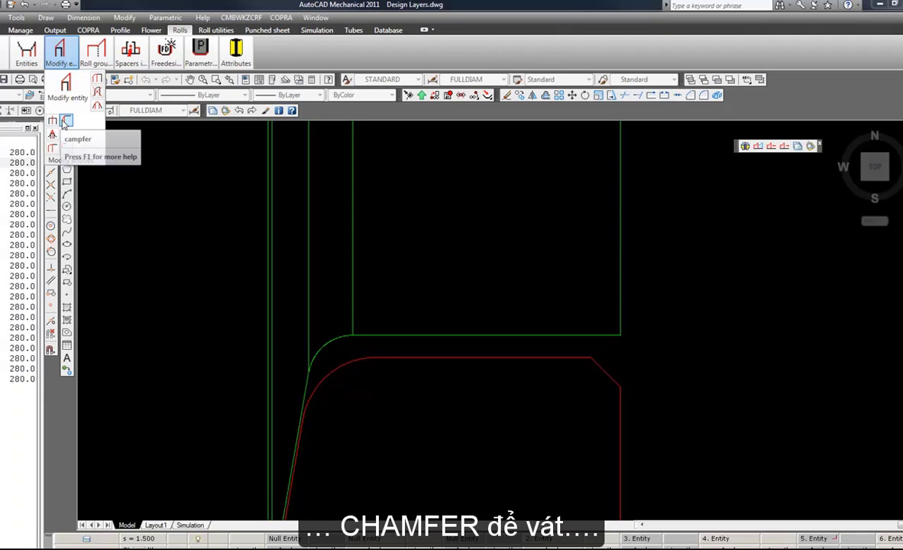
{"action": "left_click", "coordinate": [66, 123]}
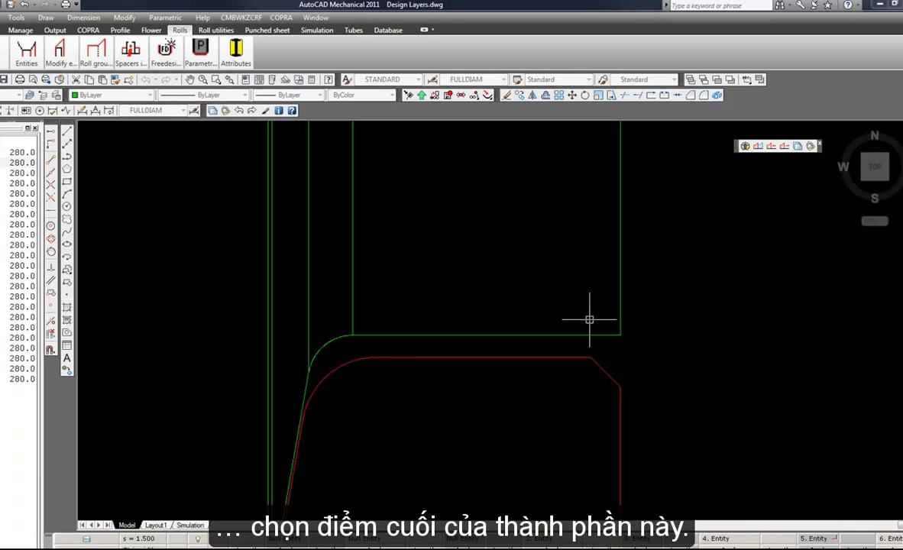
Combine all top roll entities, from the first at the left to the last at the right, into one roll group and save the pass.
{"action": "scroll", "coordinate": [585, 319], "scroll_direction": "down", "scroll_amount": 4}
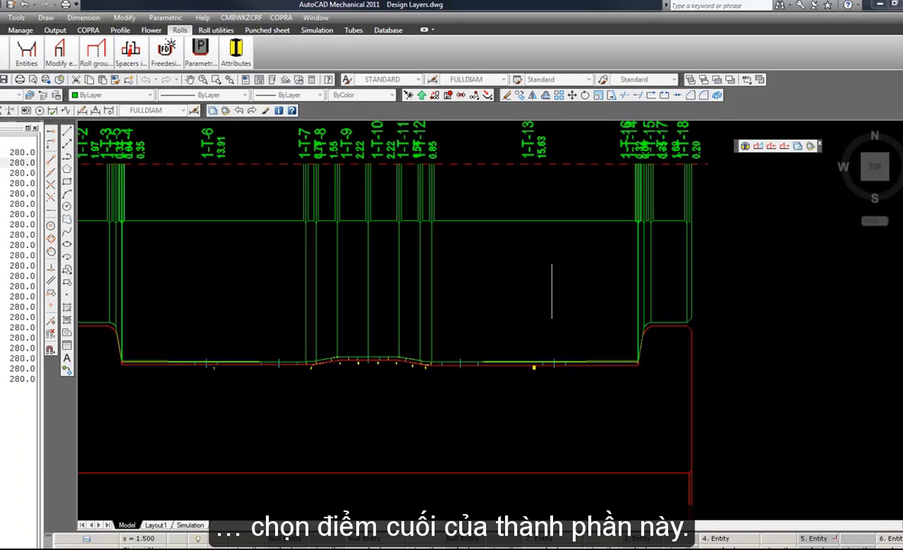
{"action": "mouse_move", "coordinate": [552, 290]}
{"action": "middle_mouse_down"}
{"action": "mouse_move", "coordinate": [540, 293]}
{"action": "mouse_move", "coordinate": [591, 298]}
{"action": "middle_mouse_up"}
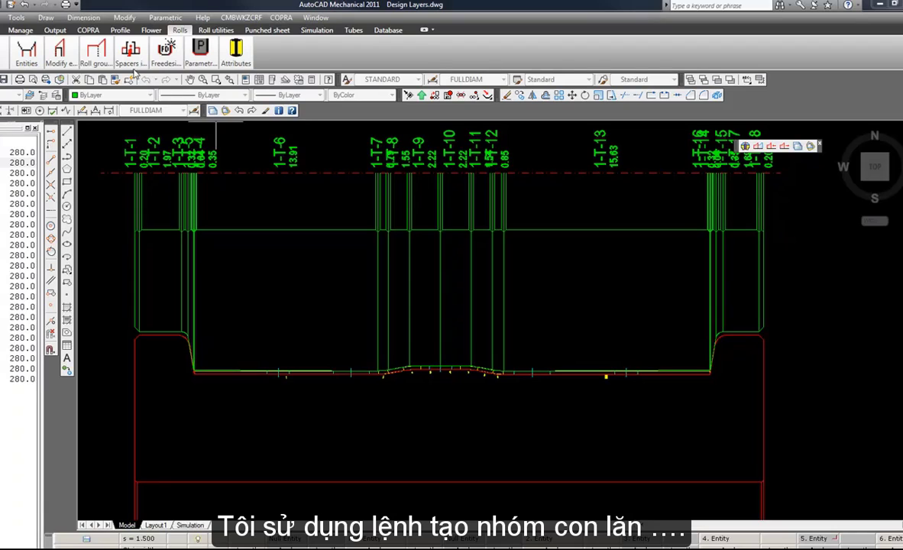
{"action": "left_click", "coordinate": [94, 52]}
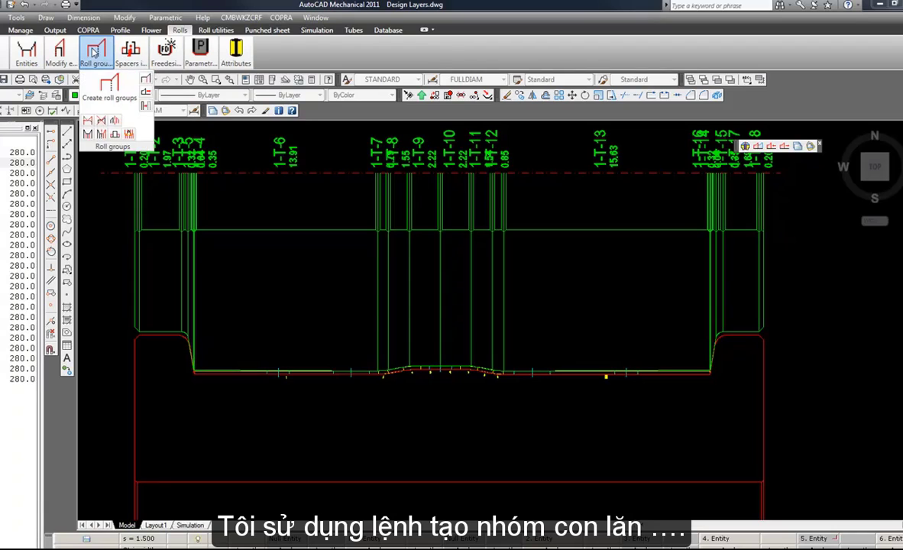
{"action": "left_click", "coordinate": [94, 100]}
{"action": "scroll", "coordinate": [138, 293], "scroll_direction": "up", "scroll_amount": 5}
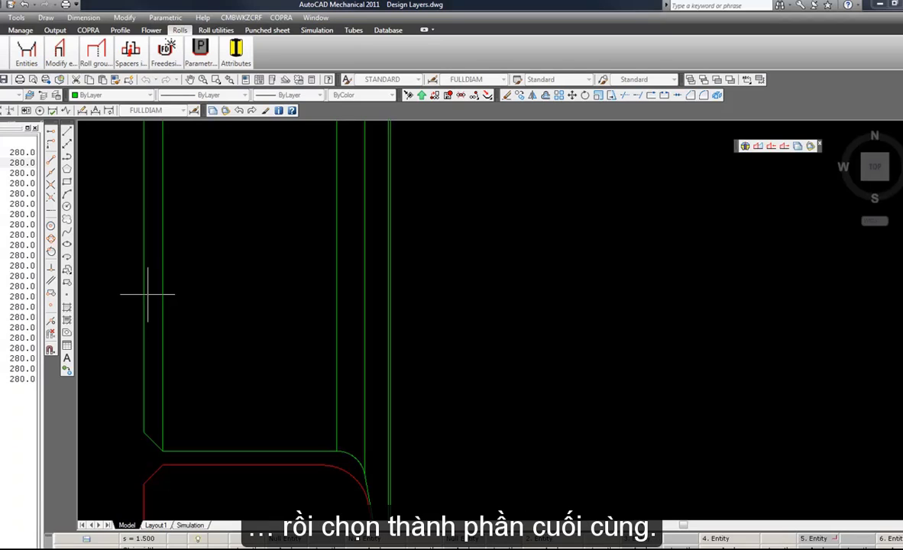
{"action": "scroll", "coordinate": [147, 294], "scroll_direction": "down", "scroll_amount": 5}
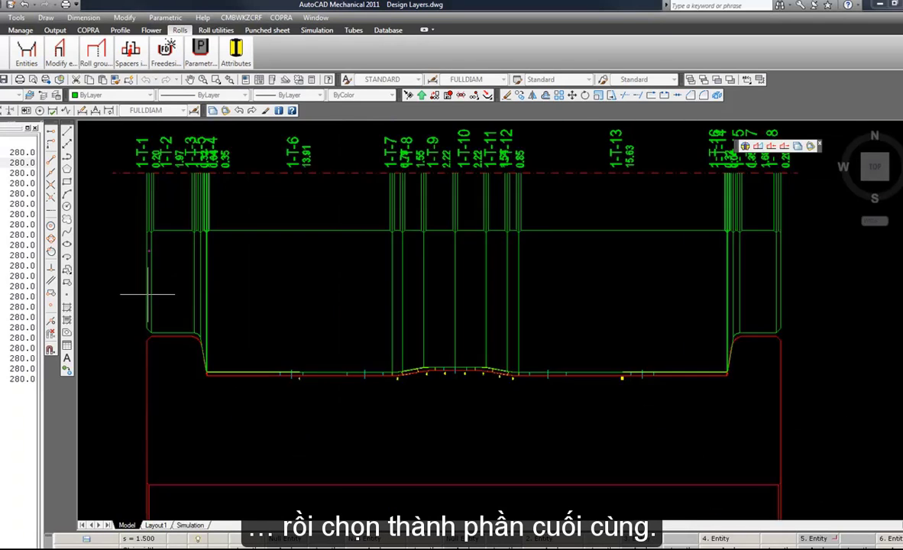
{"action": "scroll", "coordinate": [555, 317], "scroll_direction": "up", "scroll_amount": 5}
{"action": "scroll", "coordinate": [494, 306], "scroll_direction": "up", "scroll_amount": 5}
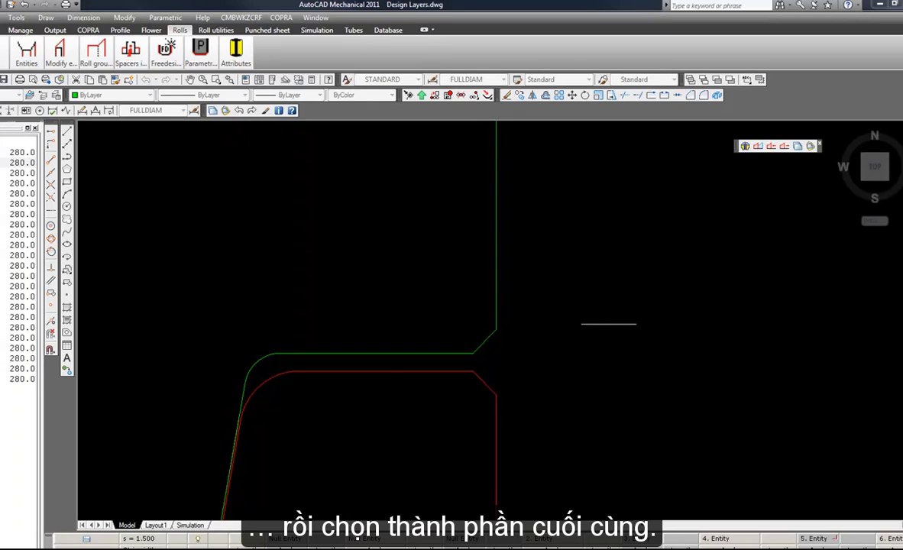
{"action": "scroll", "coordinate": [582, 323], "scroll_direction": "down", "scroll_amount": 5}
{"action": "middle_click_drag", "start_coordinate": [436, 329], "coordinate": [527, 330]}
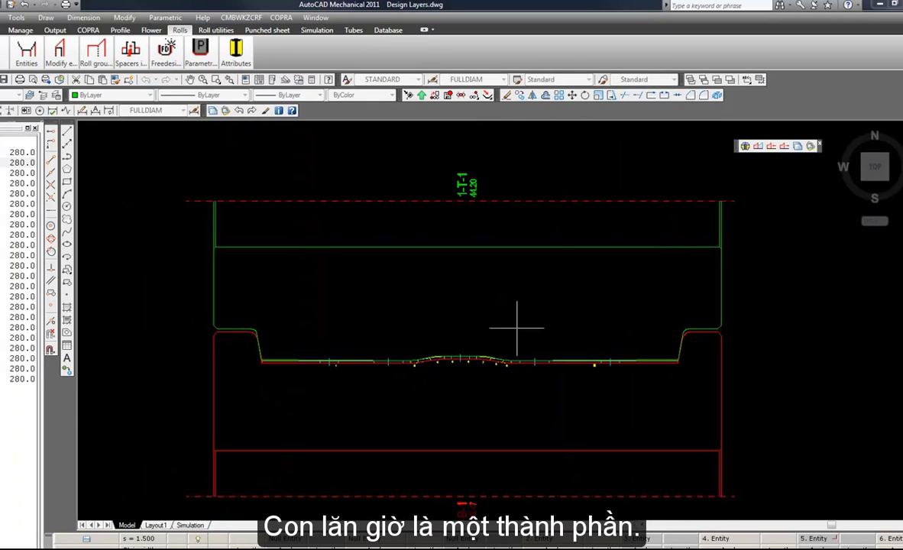
{"action": "left_click", "coordinate": [449, 97]}
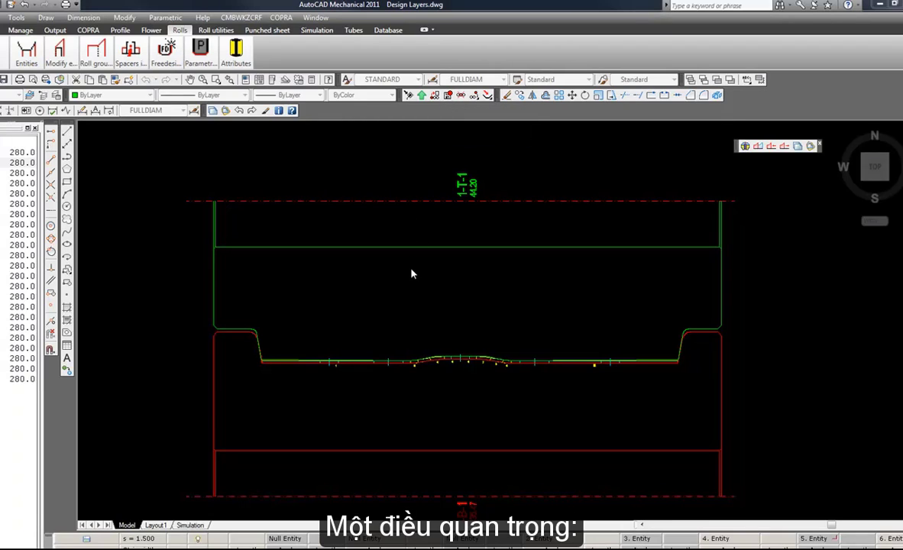